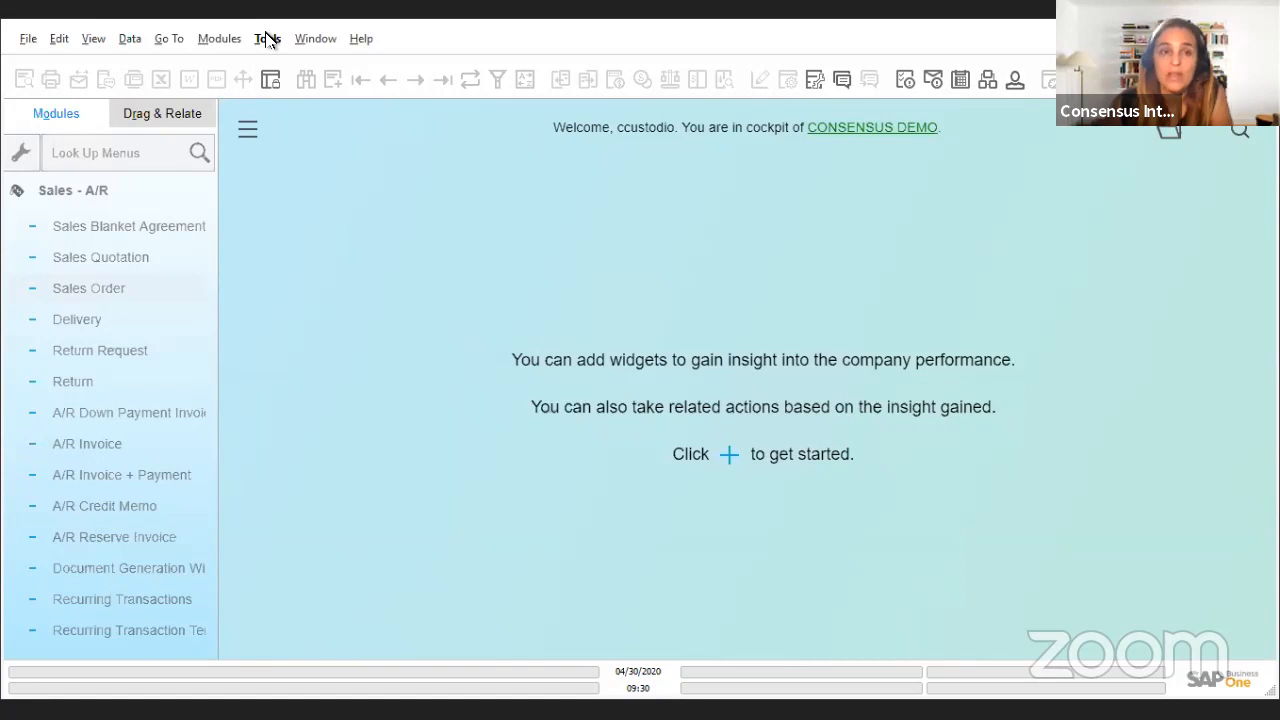
# - Open the management window for user-defined fields from the customization tools
pyautogui.click(268, 39)
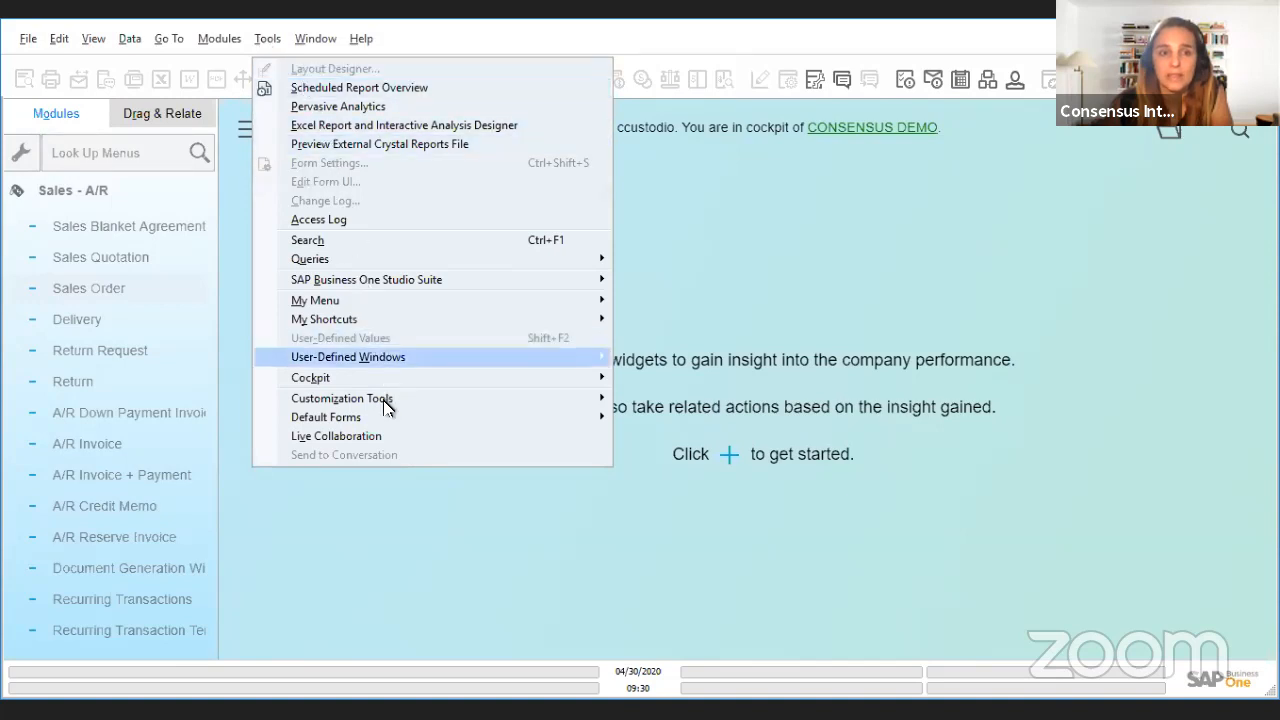
pyautogui.moveTo(386, 406)
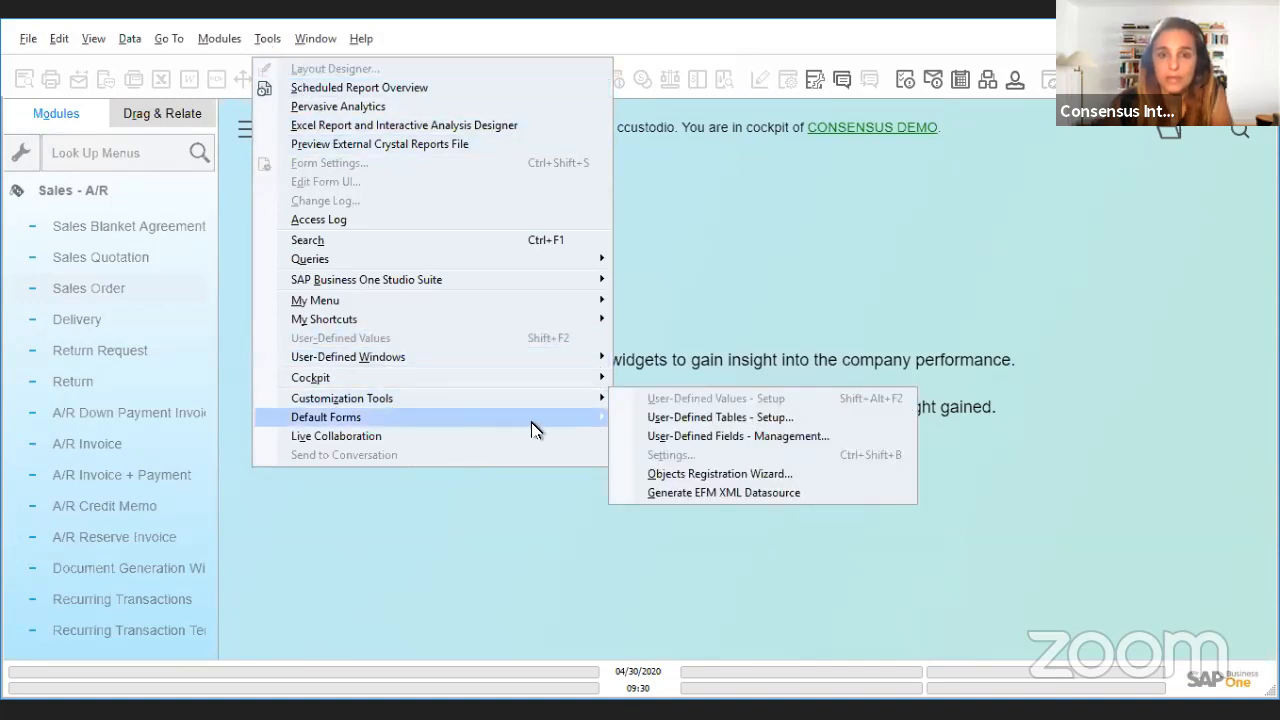
pyautogui.moveTo(597, 408)
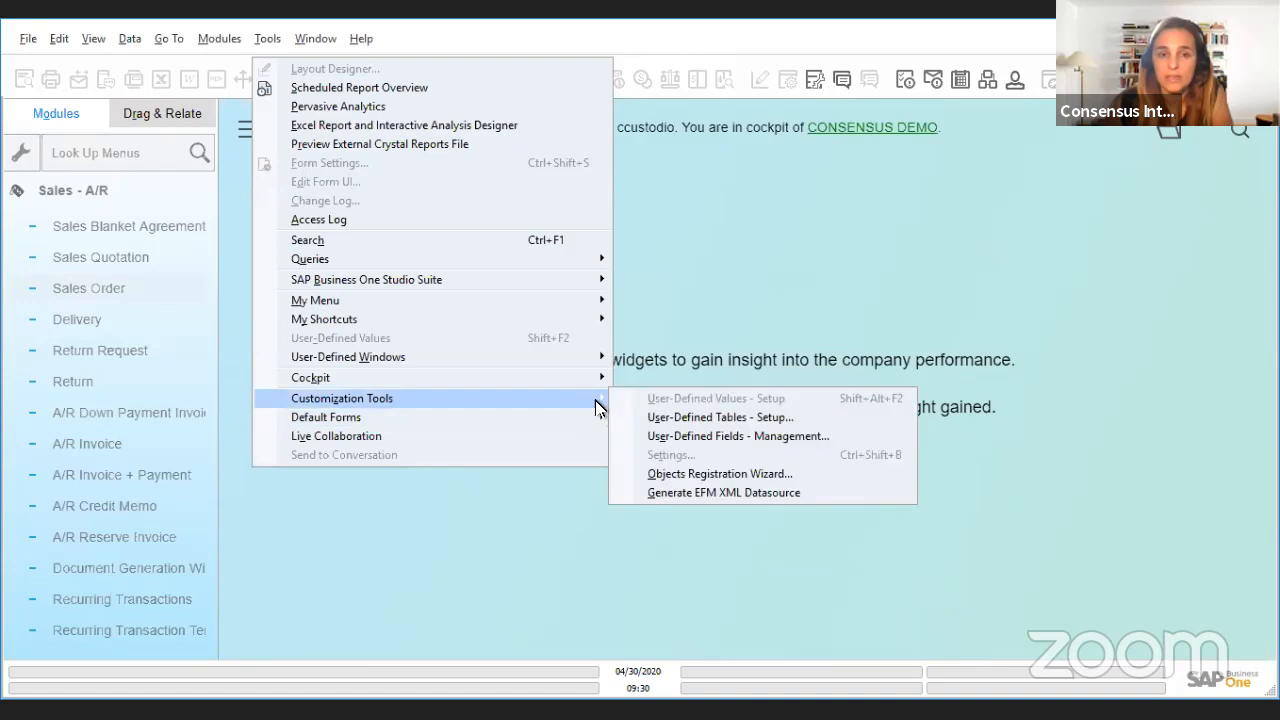
pyautogui.click(727, 442)
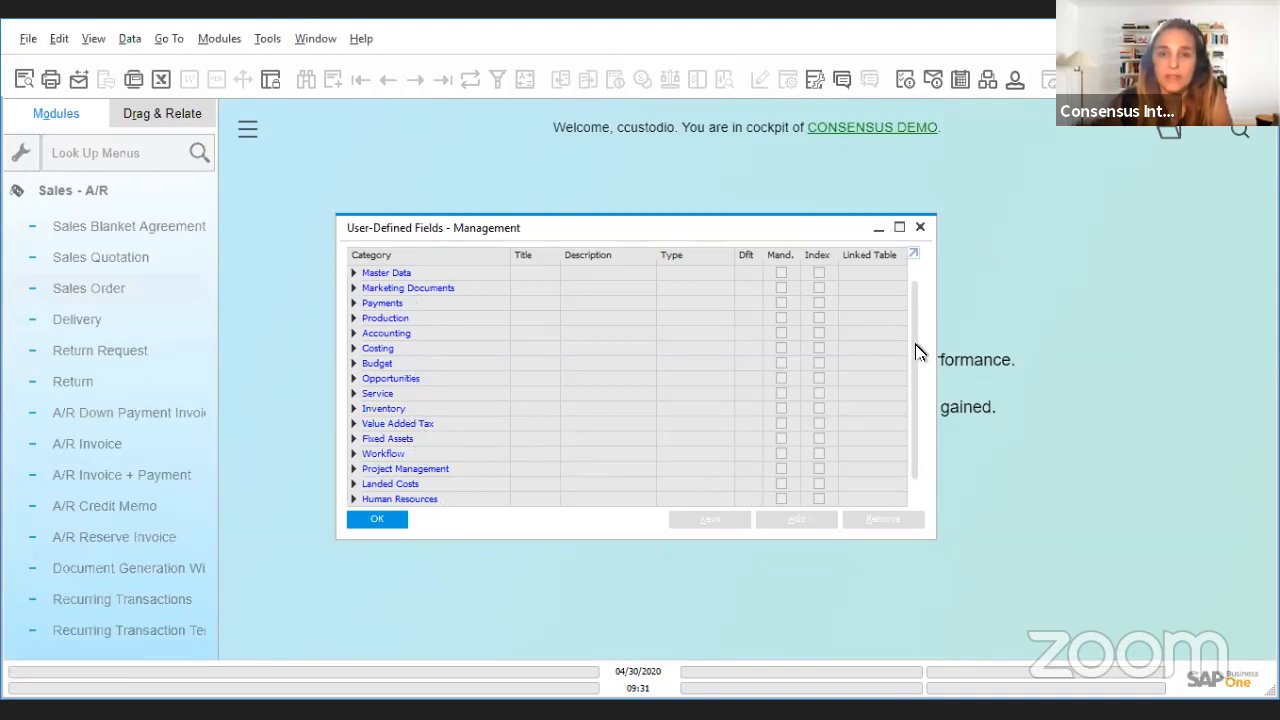
pyautogui.moveTo(916, 362)
pyautogui.mouseDown()
pyautogui.moveTo(912, 405)
pyautogui.moveTo(911, 337)
pyautogui.mouseUp()
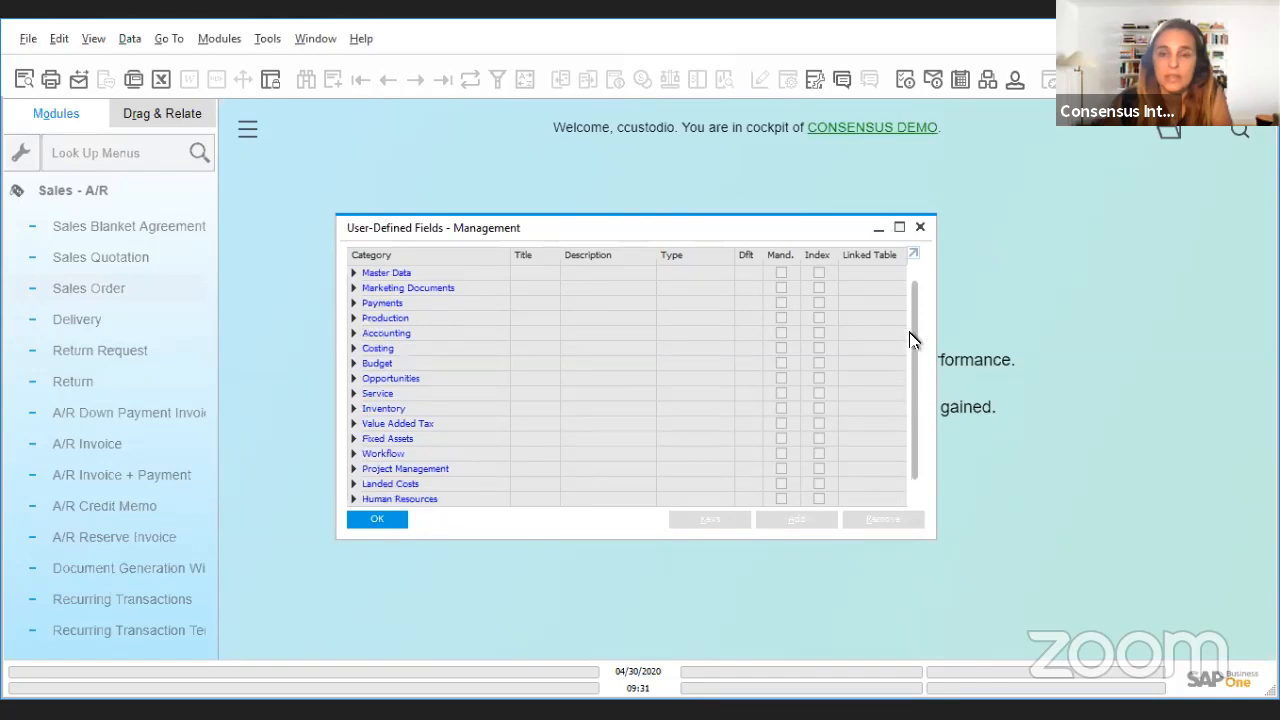
# - Expand Master Data and its Business Partner category, and start a new user-defined field for the Business Partner object
pyautogui.click(354, 273)
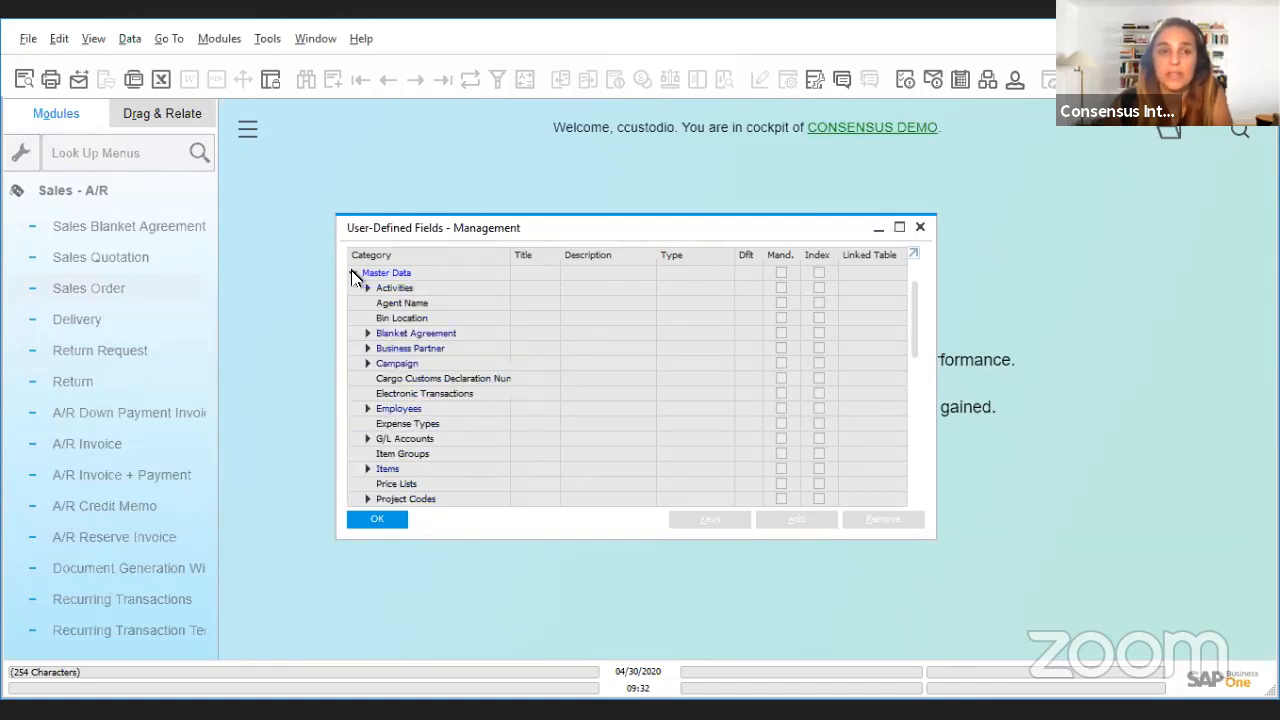
pyautogui.click(367, 348)
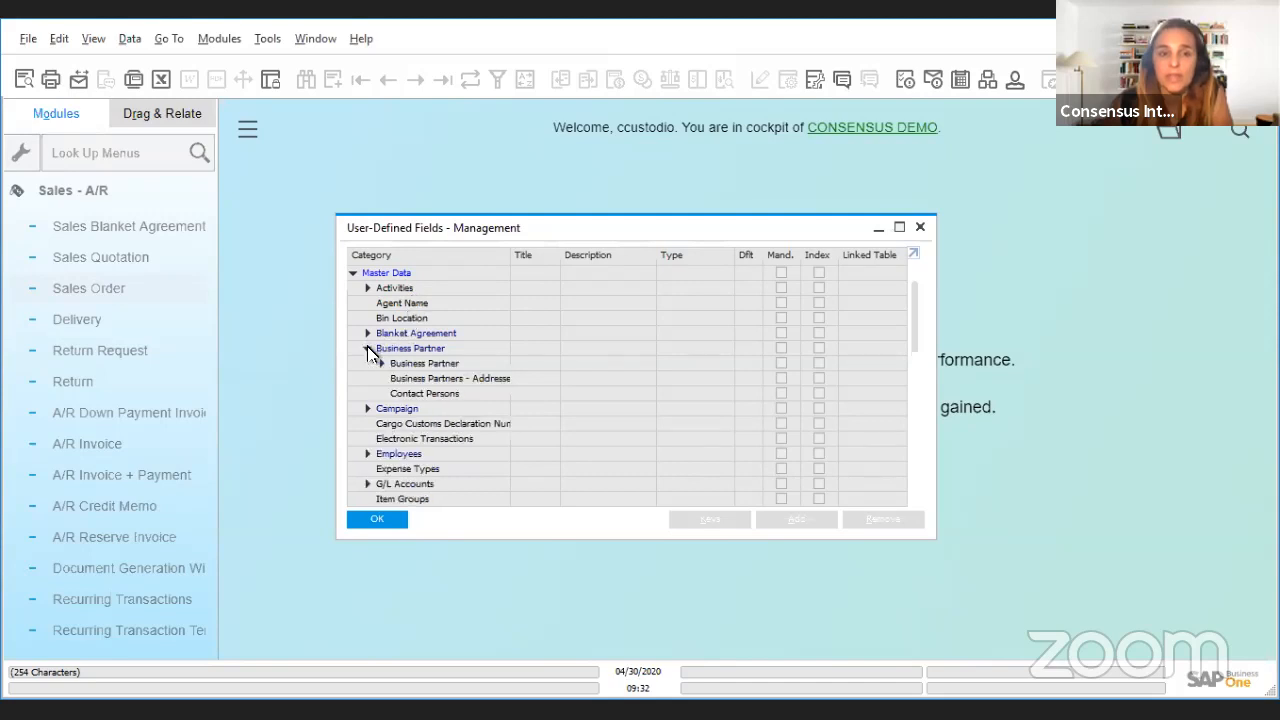
pyautogui.click(485, 366)
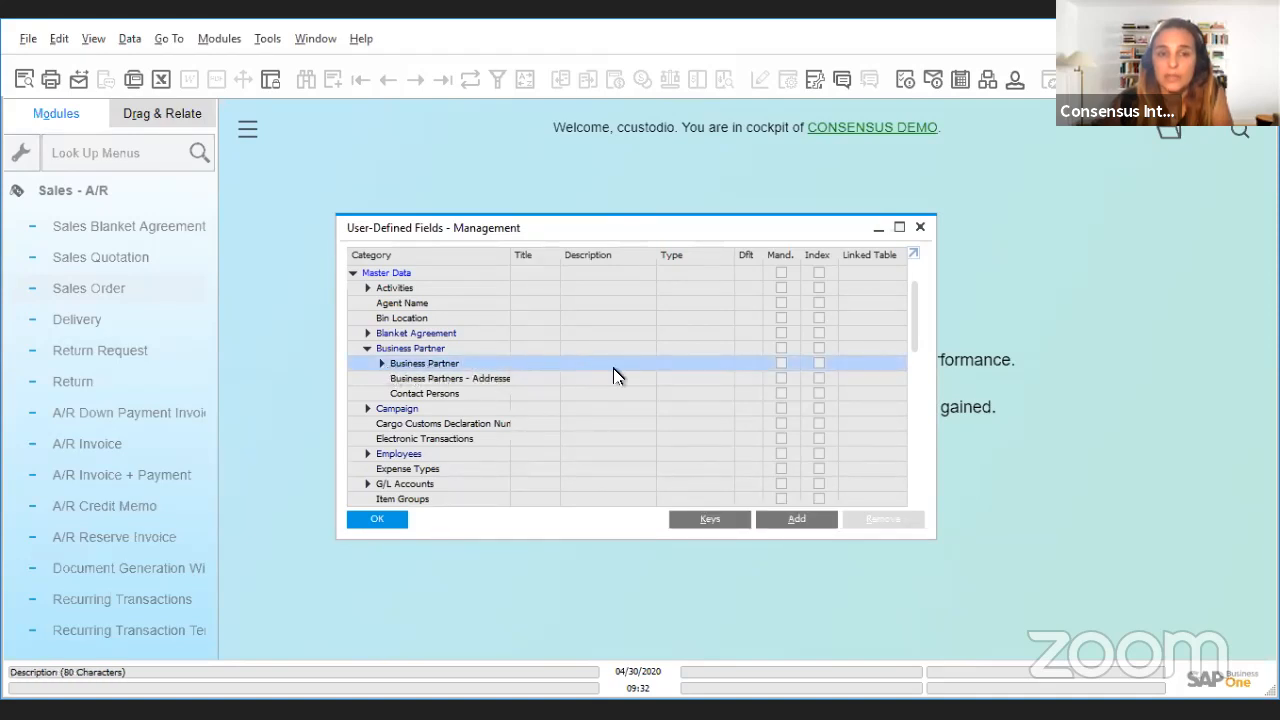
pyautogui.click(797, 520)
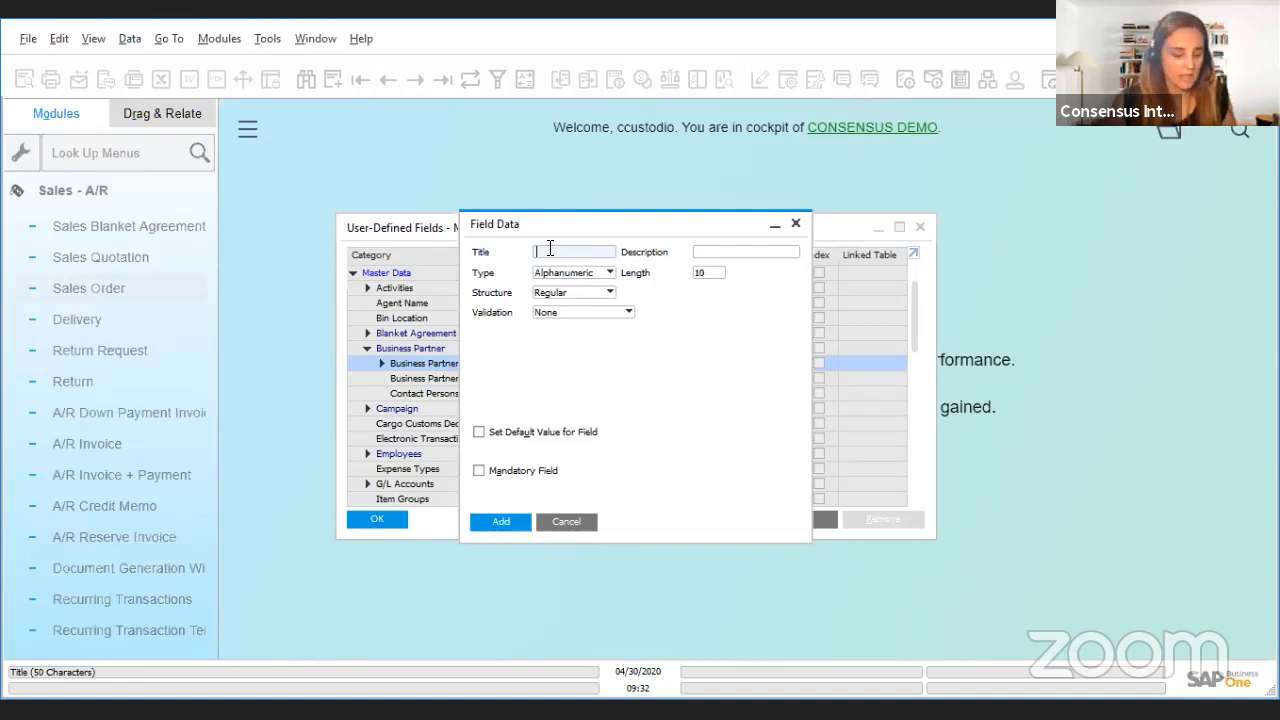
# - Title the new field CV19 and give it the description "Covid 19 Strategy"
pyautogui.write('CV')
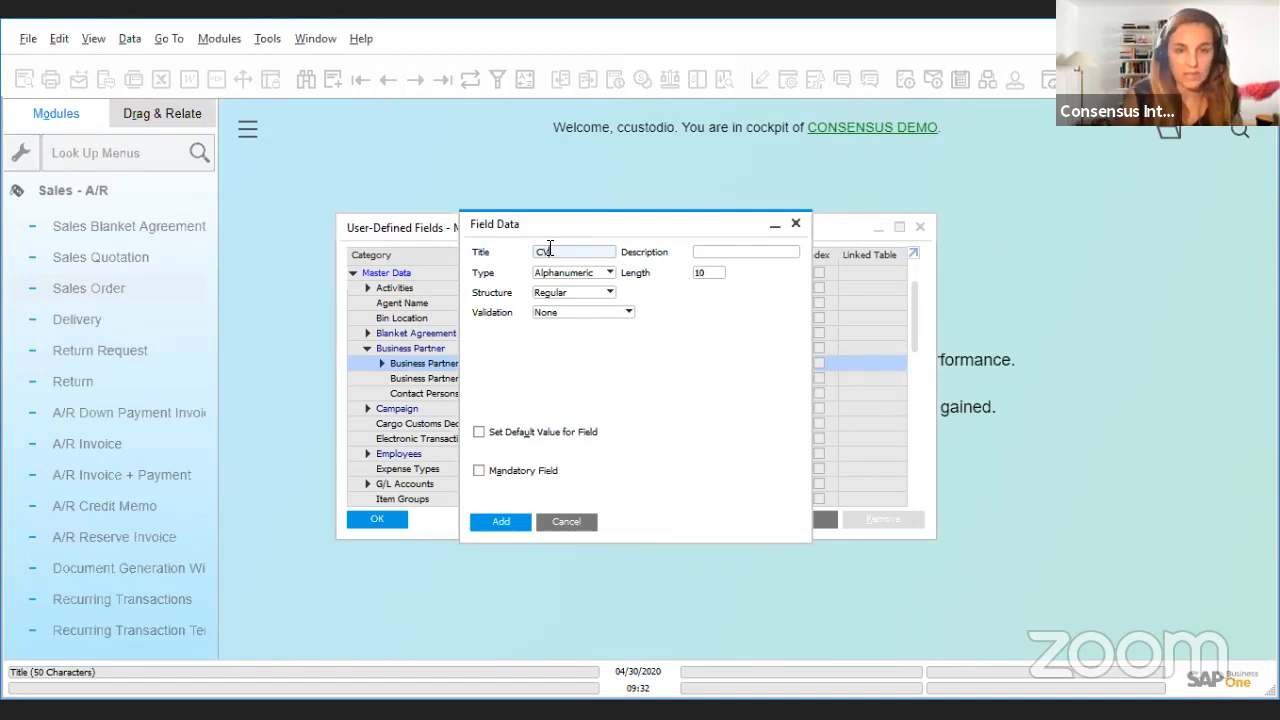
pyautogui.write('s')
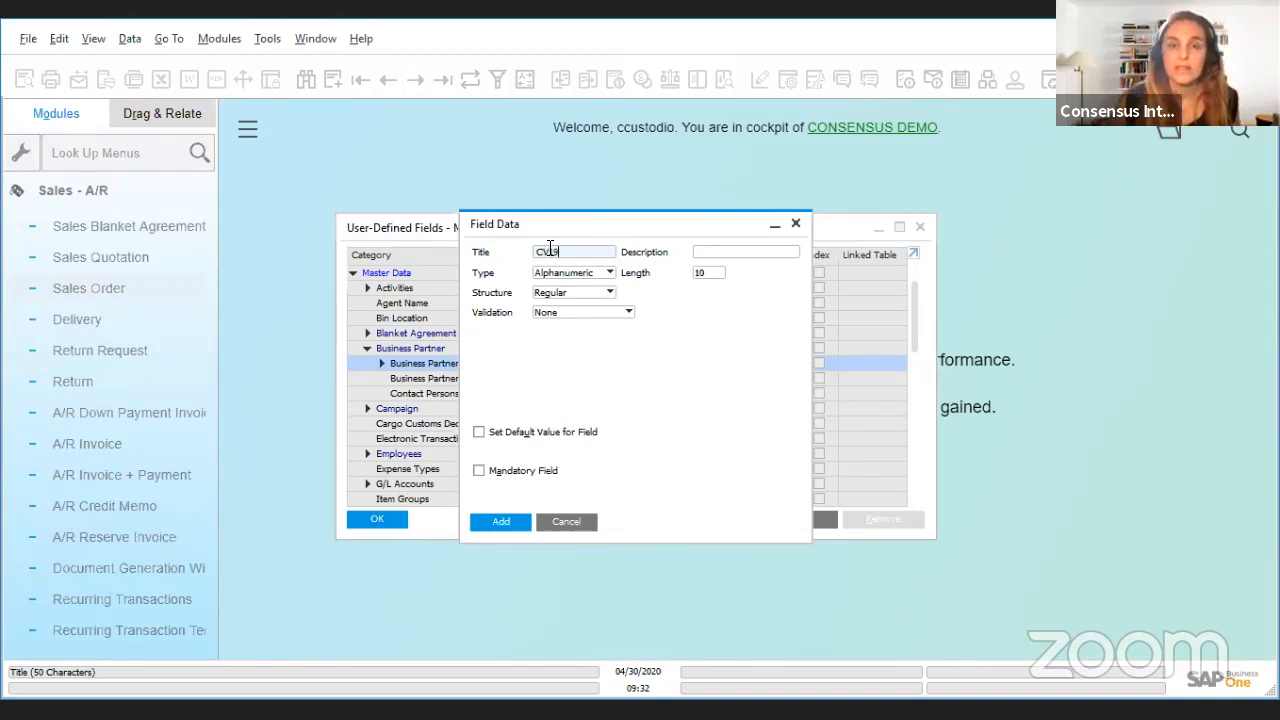
pyautogui.click(710, 252)
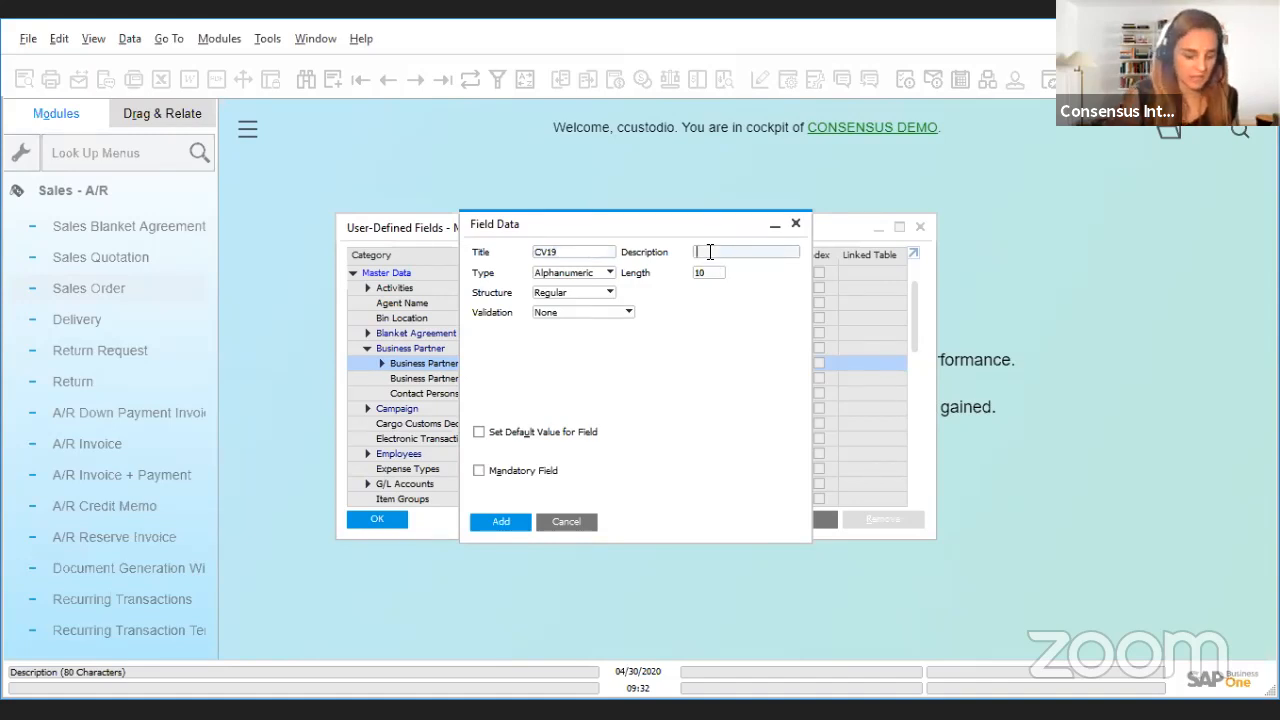
pyautogui.write('Covid')
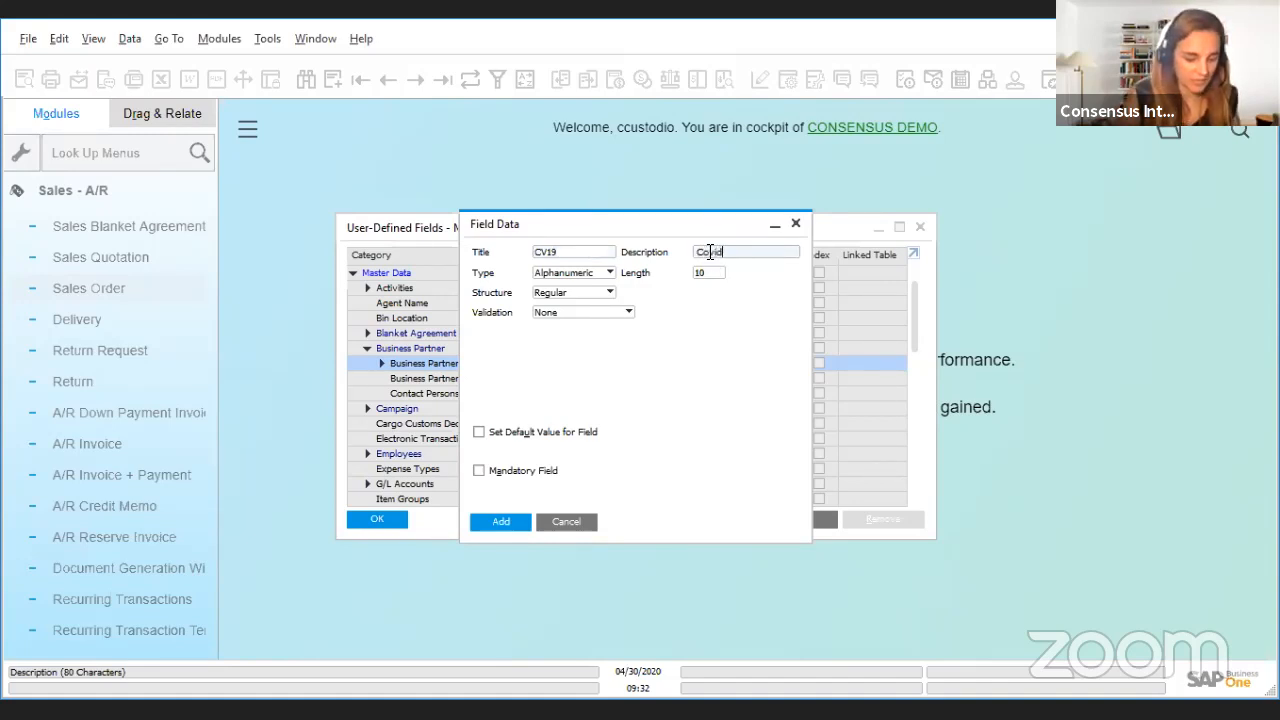
pyautogui.write(' 19 S')
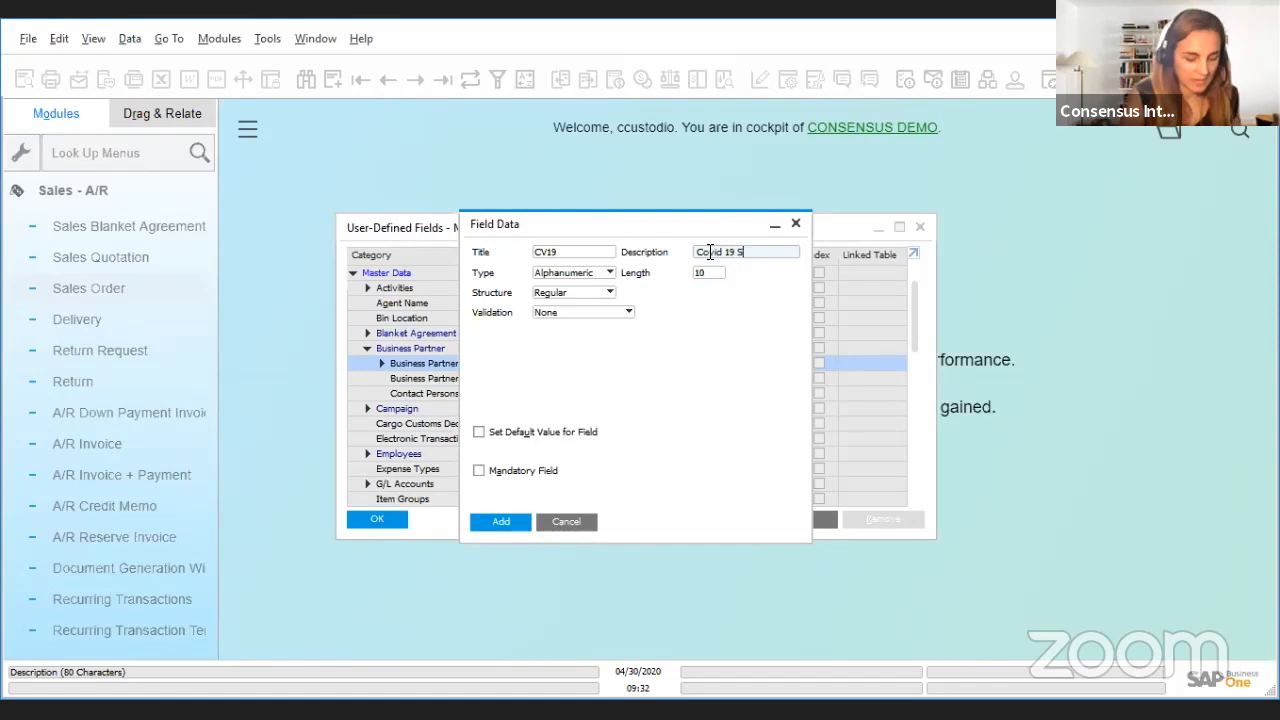
pyautogui.write('trat')
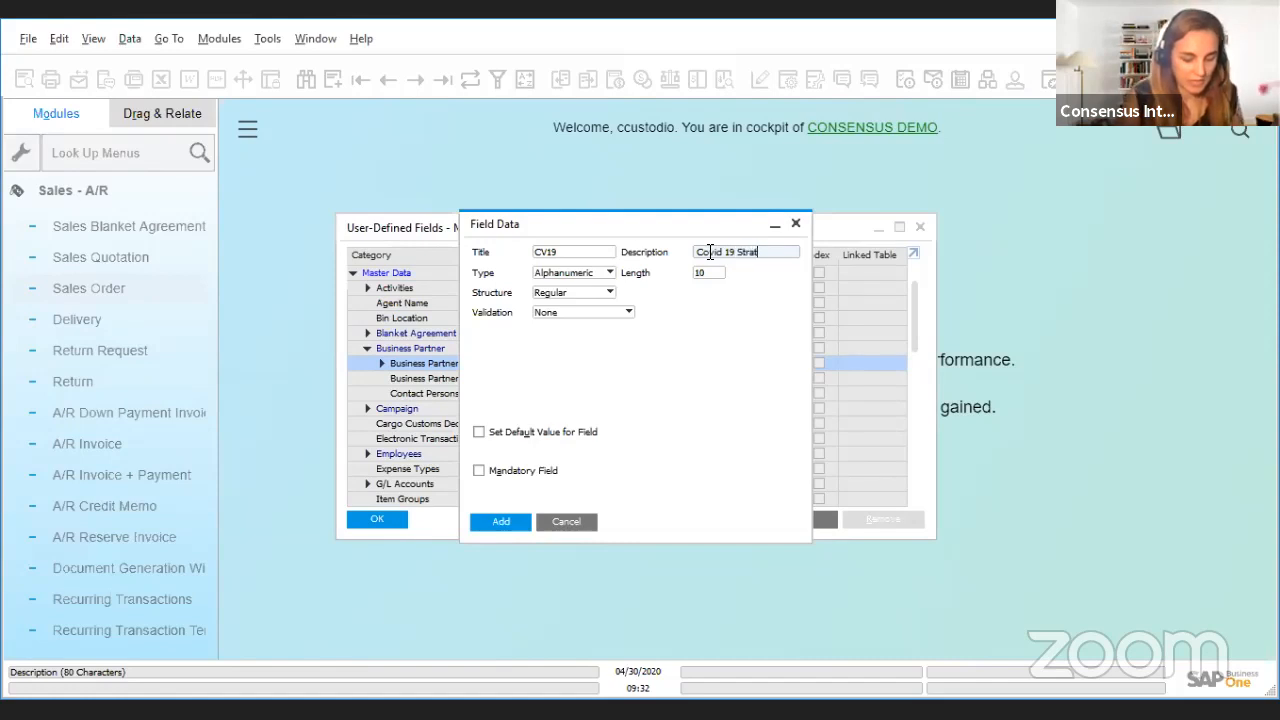
pyautogui.write('egy')
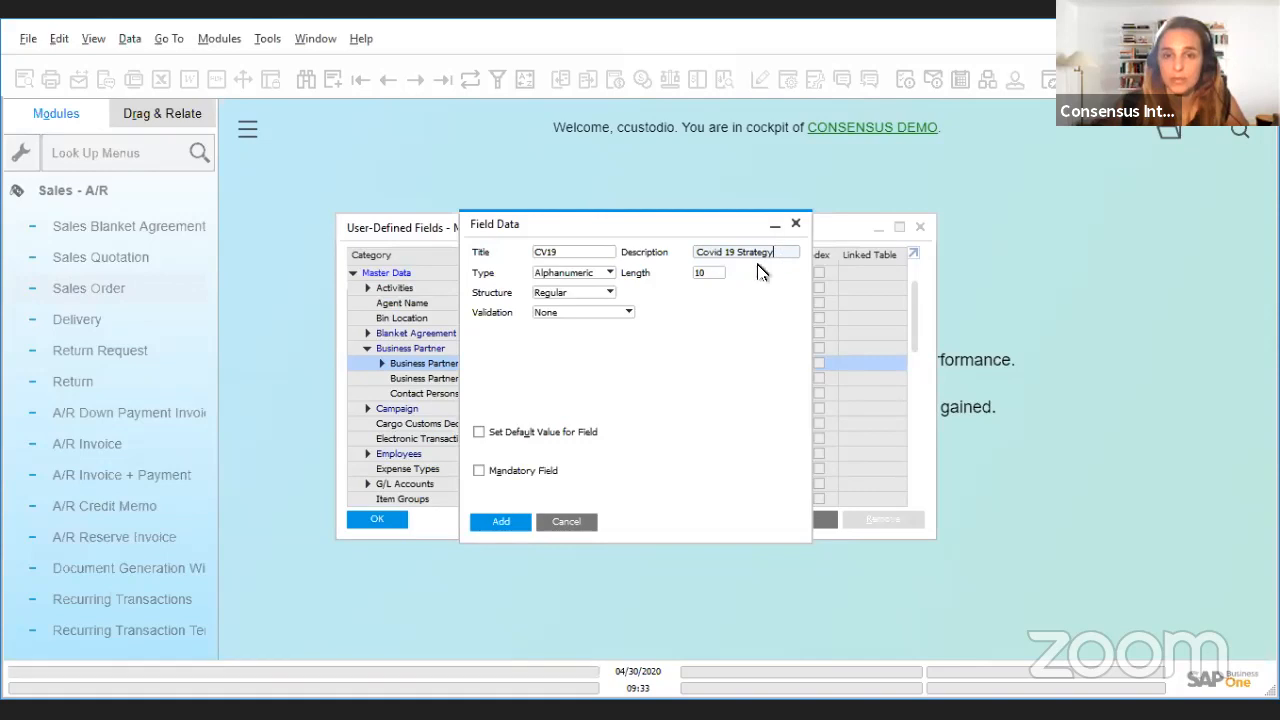
# - Keep the CV19 field's type as Alphanumeric and set its length to 45
pyautogui.click(611, 274)
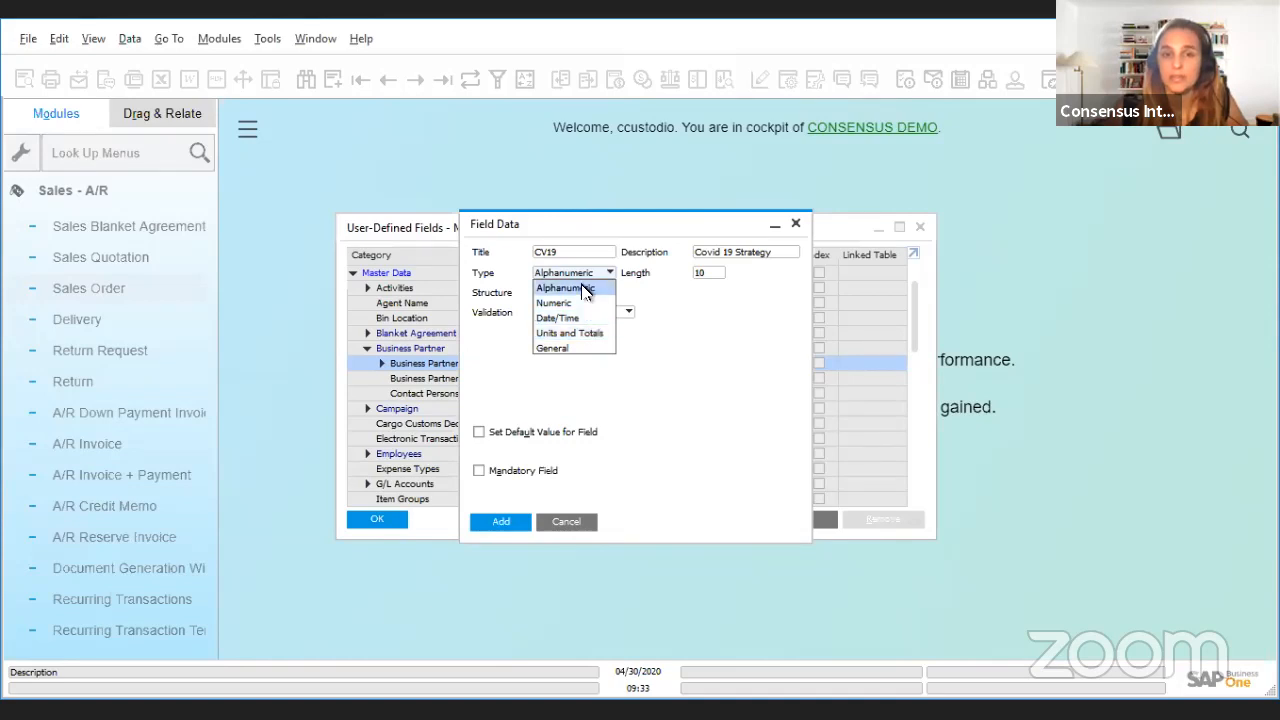
pyautogui.click(585, 289)
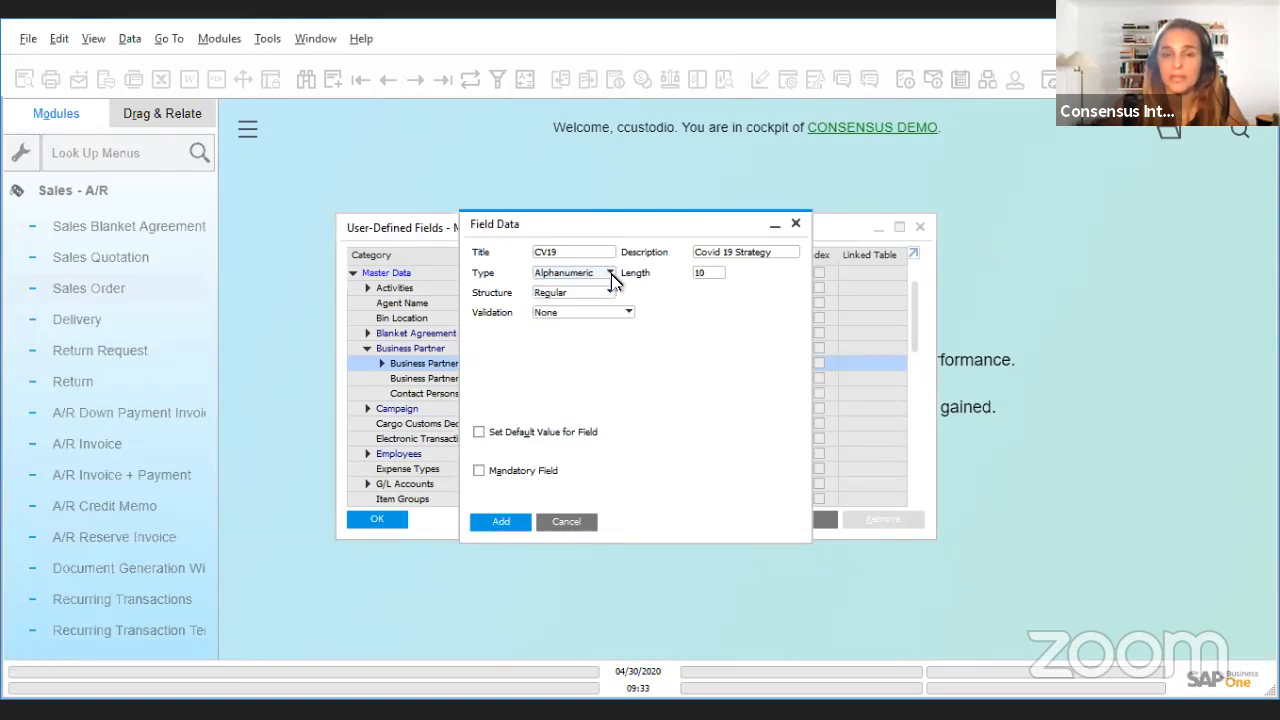
pyautogui.doubleClick(711, 272)
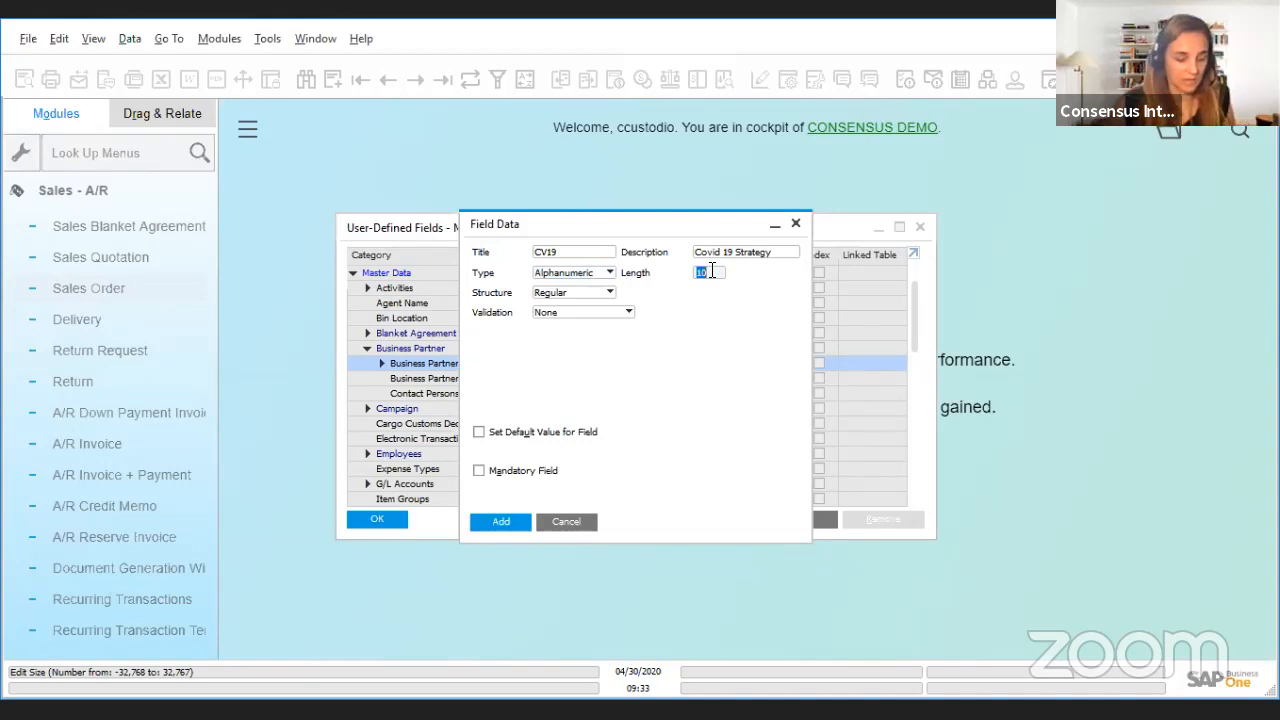
pyautogui.write('45')
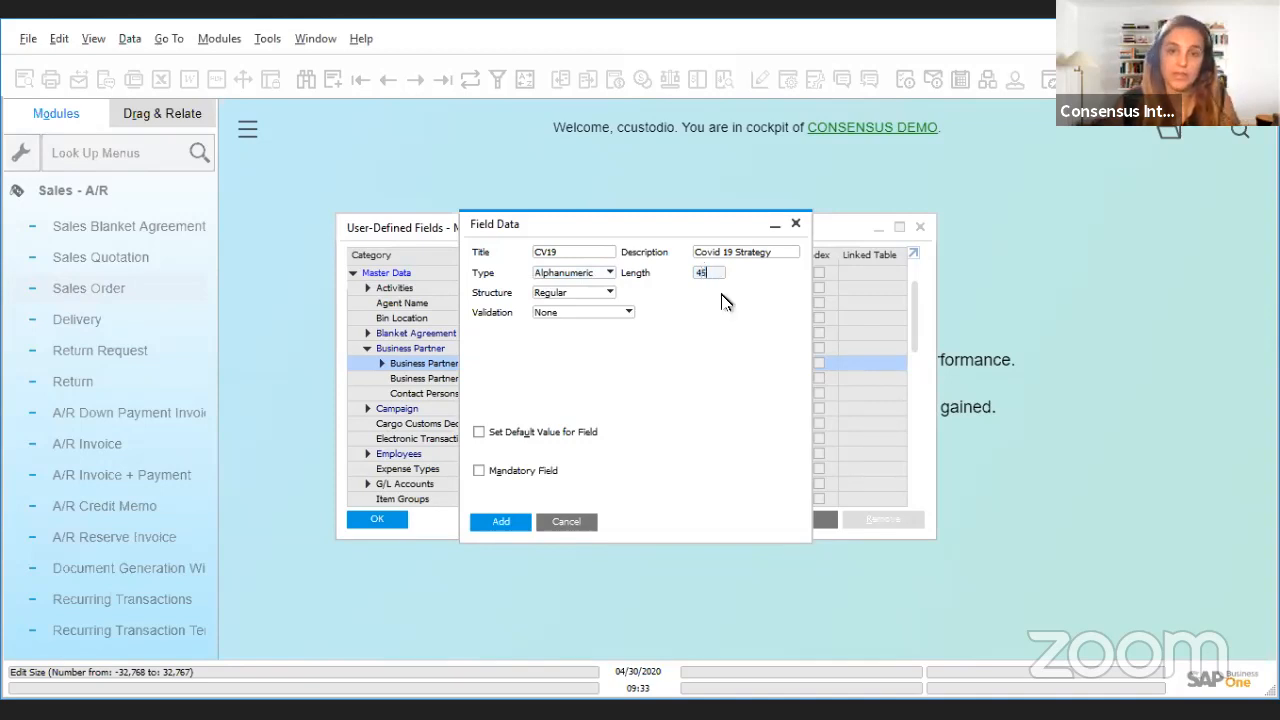
# - Leave the validation at None and add the CV19 field to Business Partner, ignoring the connected workstations
pyautogui.click(630, 314)
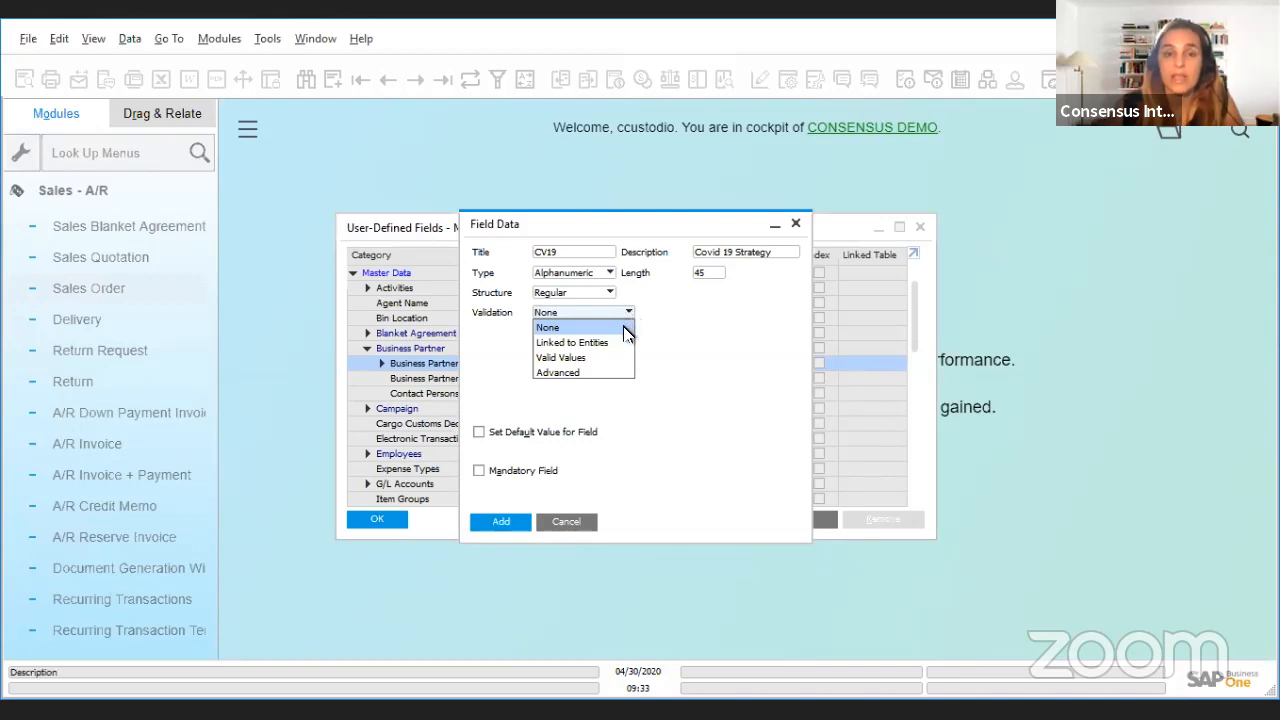
pyautogui.click(616, 400)
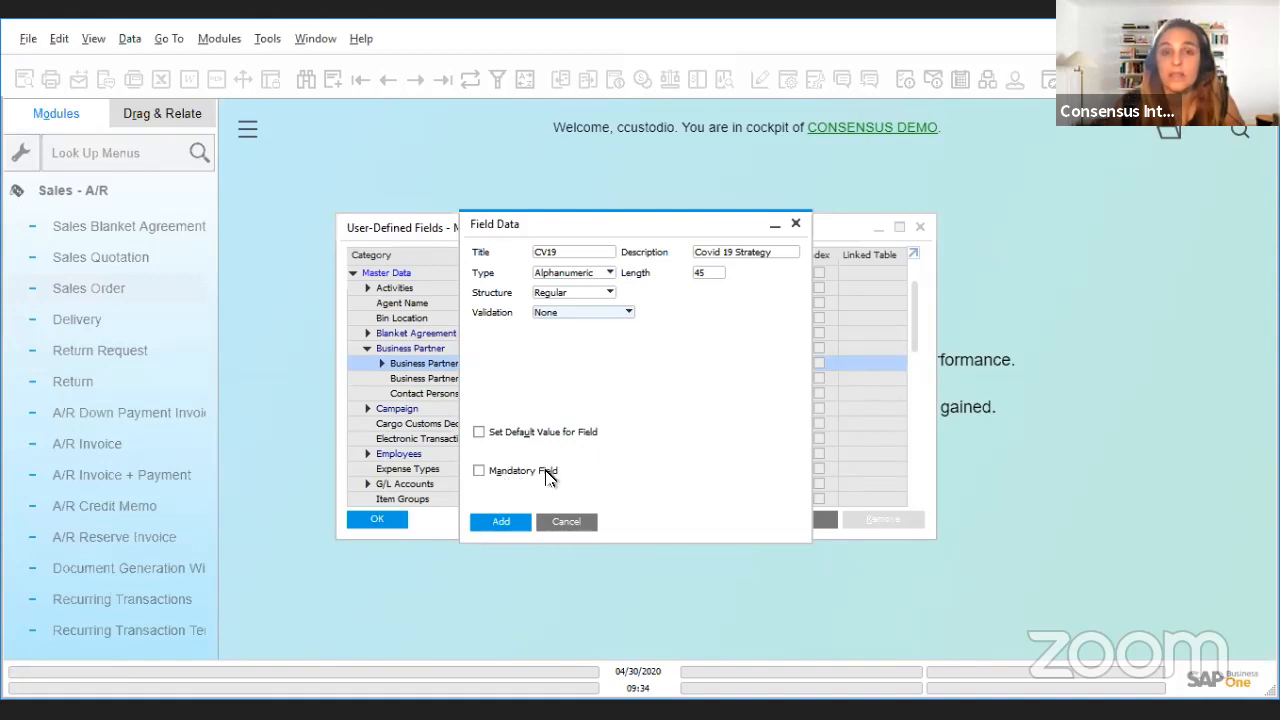
pyautogui.click(502, 524)
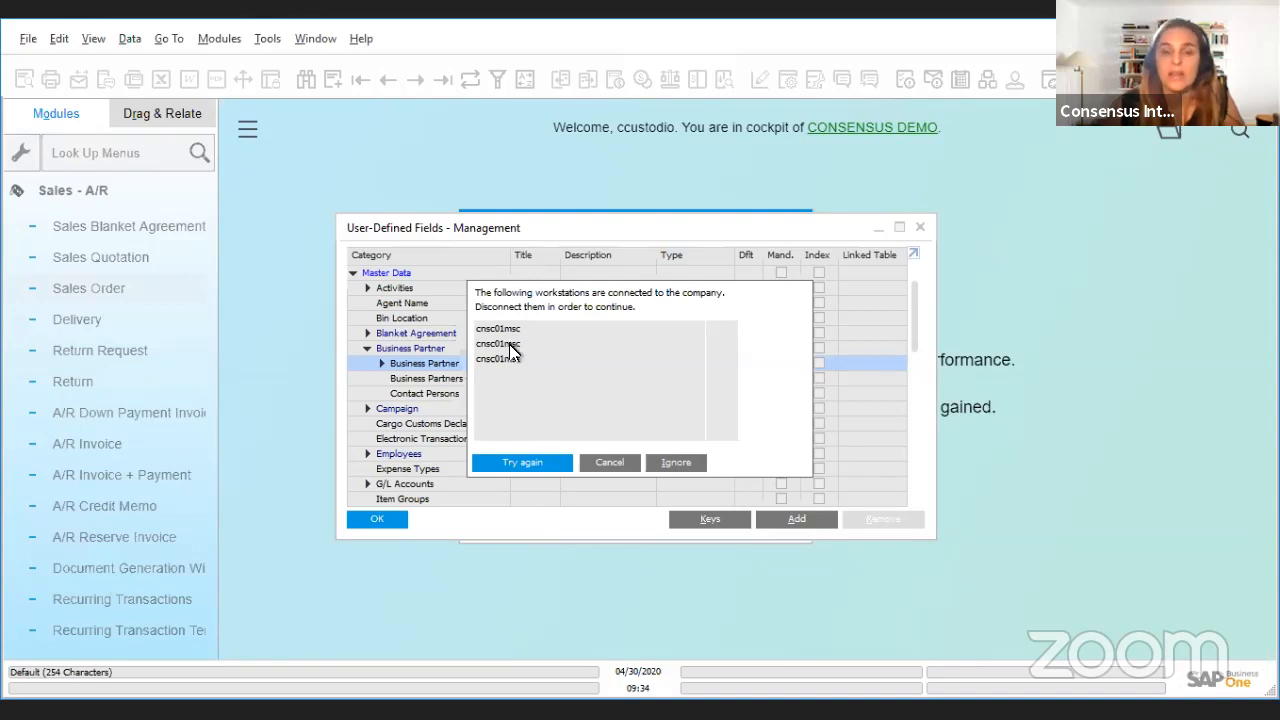
pyautogui.click(677, 464)
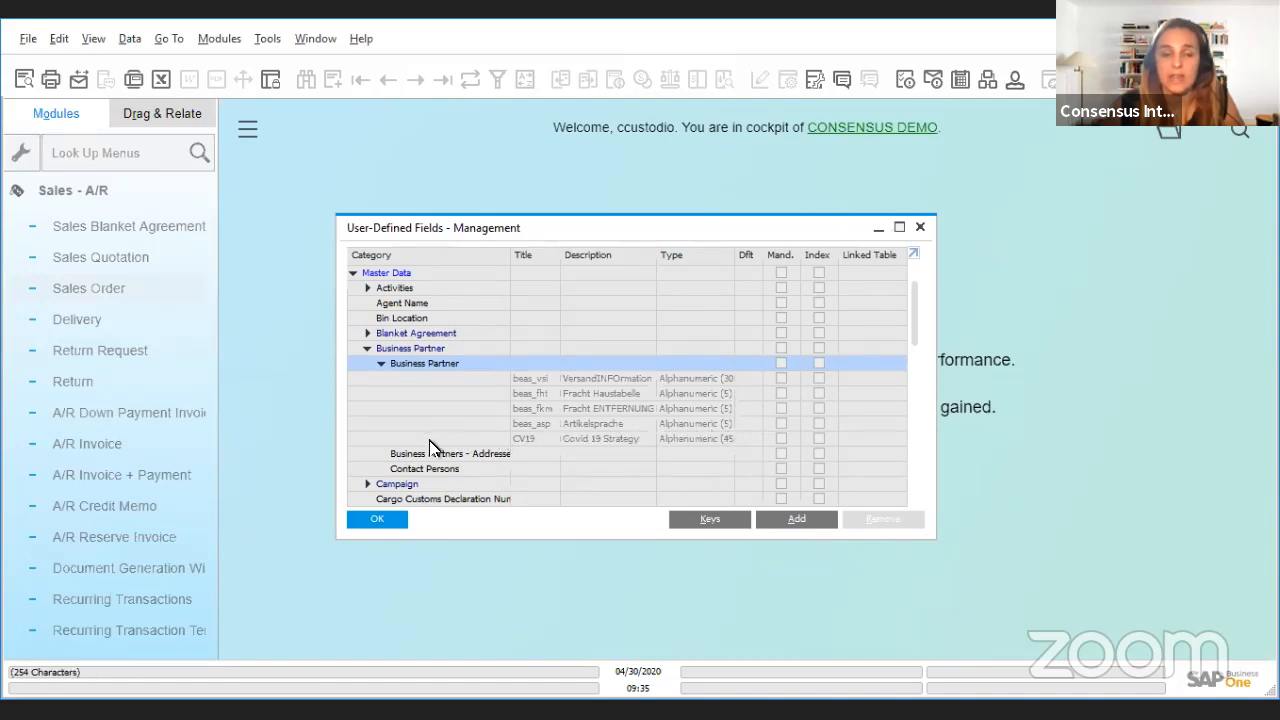
# - Start a new user-defined field for Contact Persons with the title WFH20 and the description "Working From Home"
pyautogui.click(440, 469)
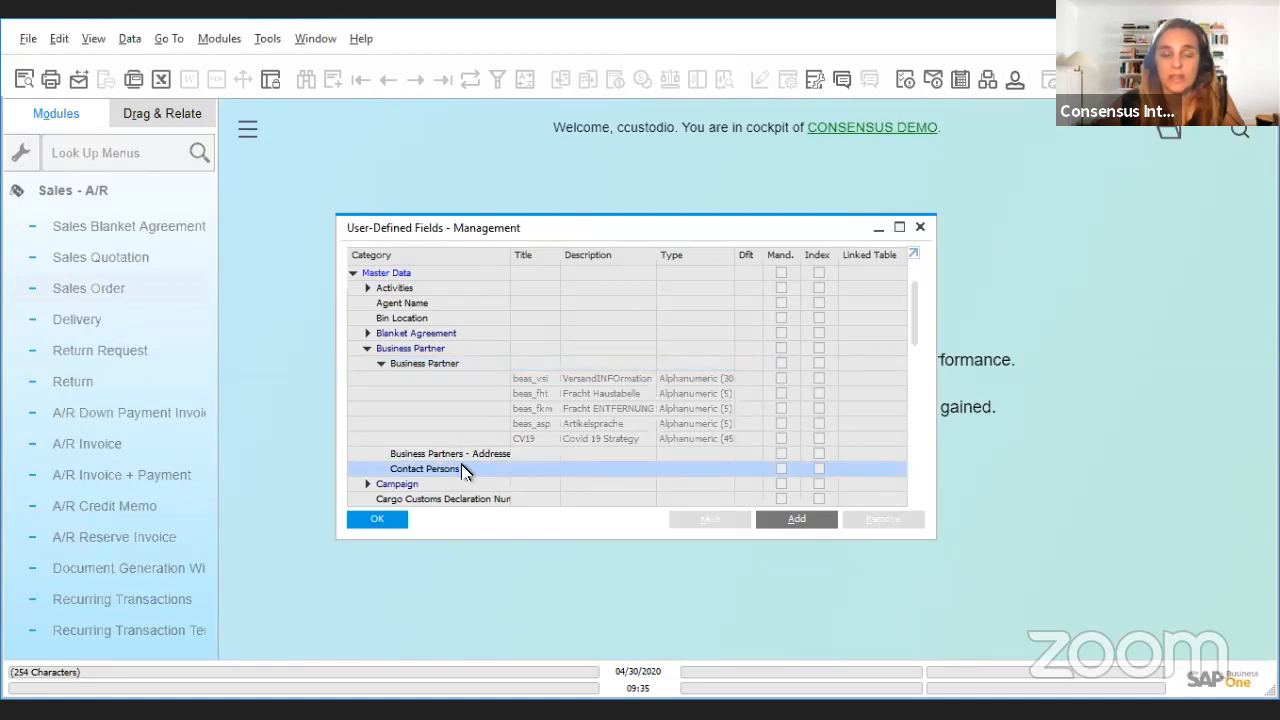
pyautogui.click(797, 520)
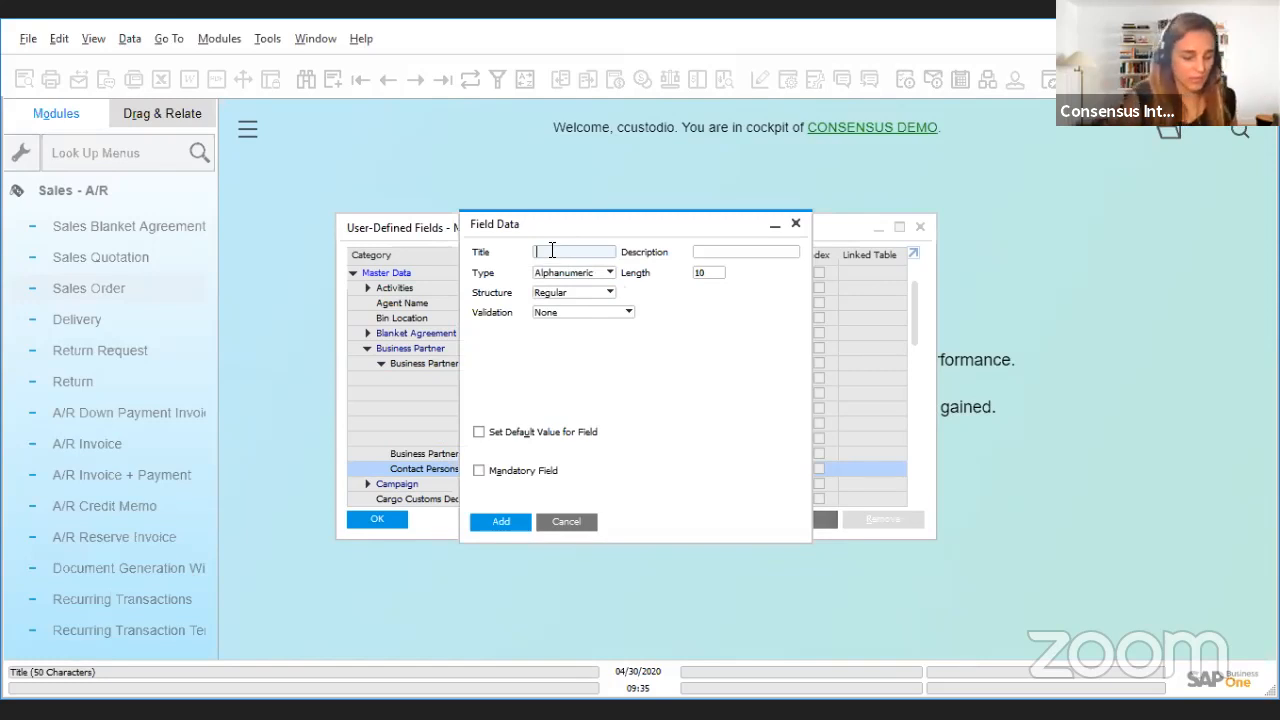
pyautogui.write('WF')
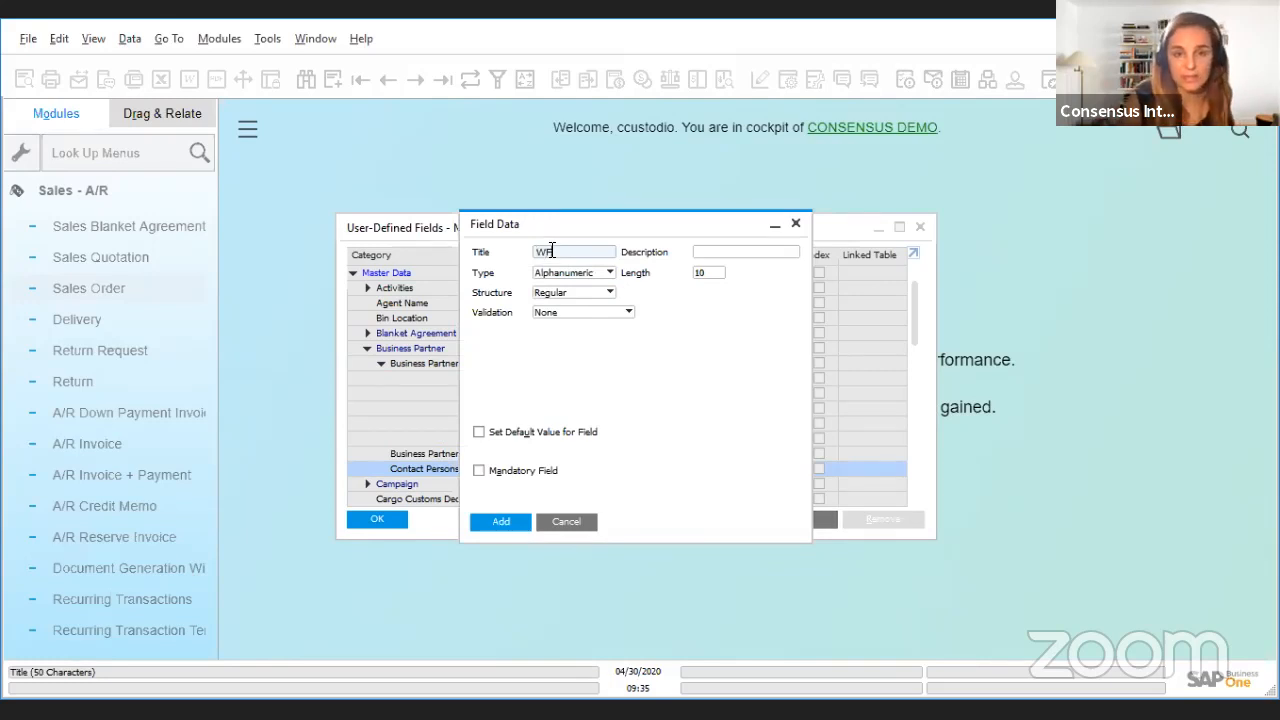
pyautogui.write('HB')
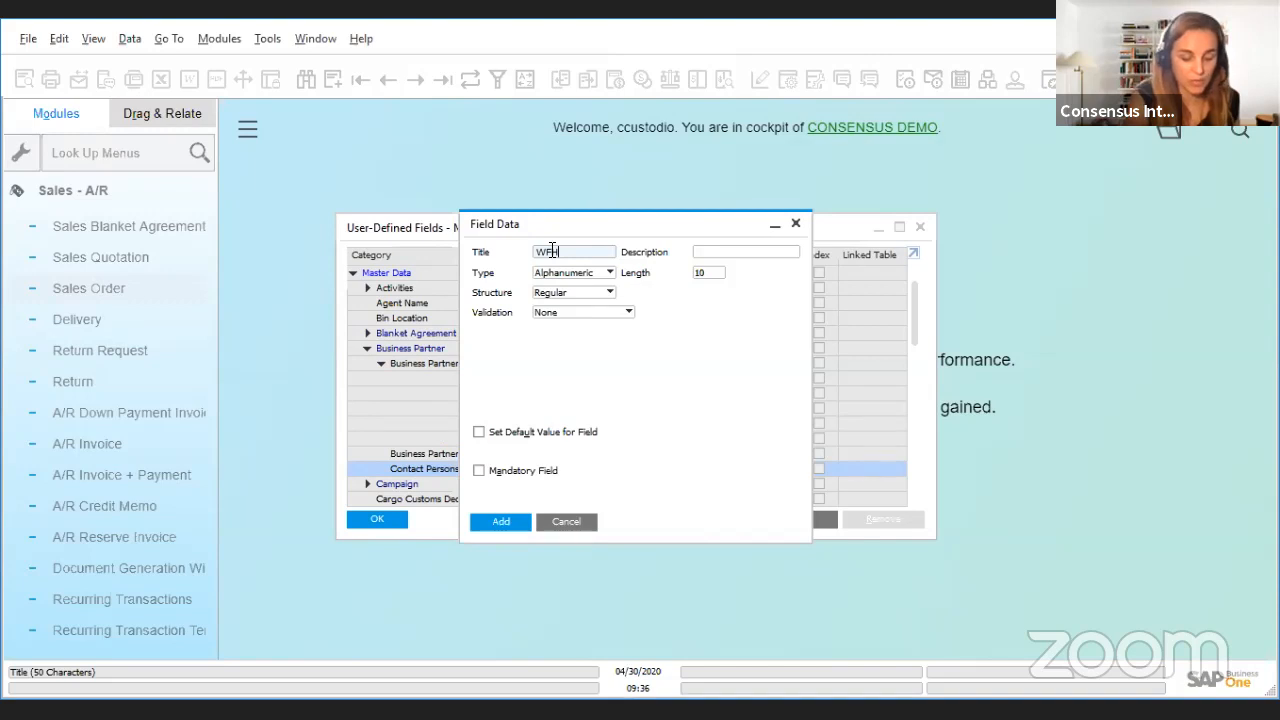
pyautogui.press('BackSpace')
pyautogui.press('BackSpace')
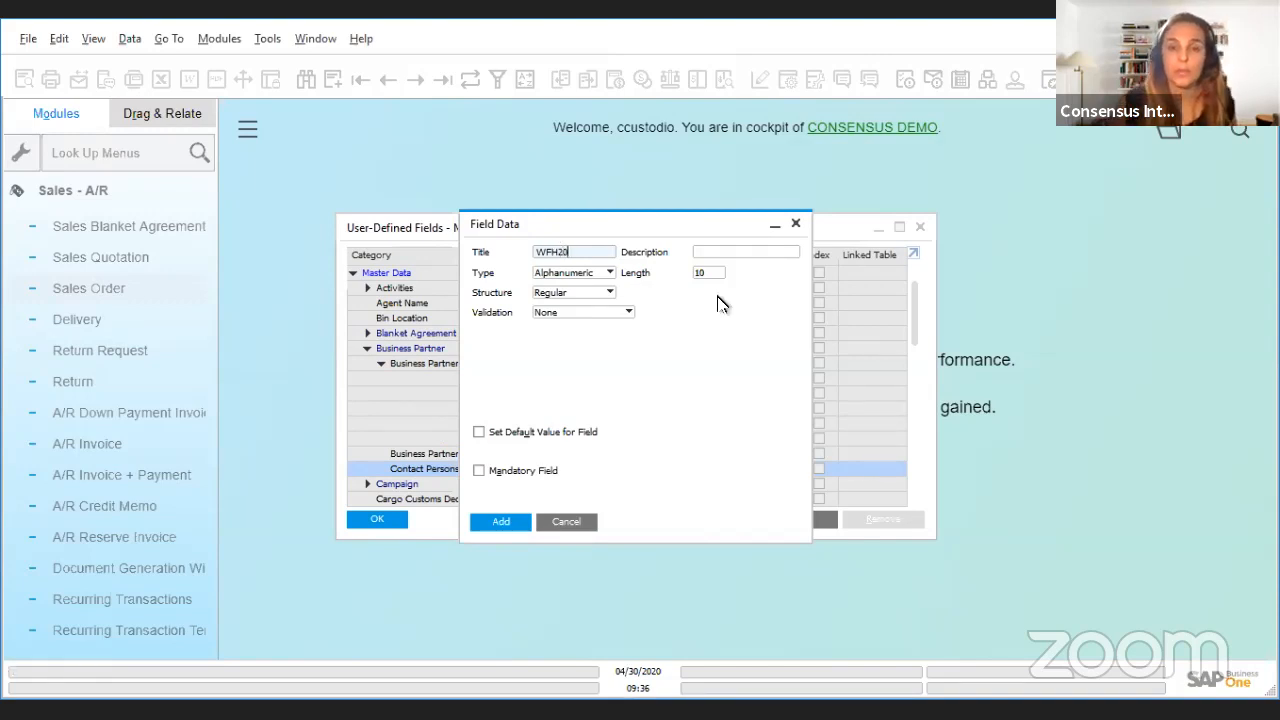
pyautogui.click(714, 255)
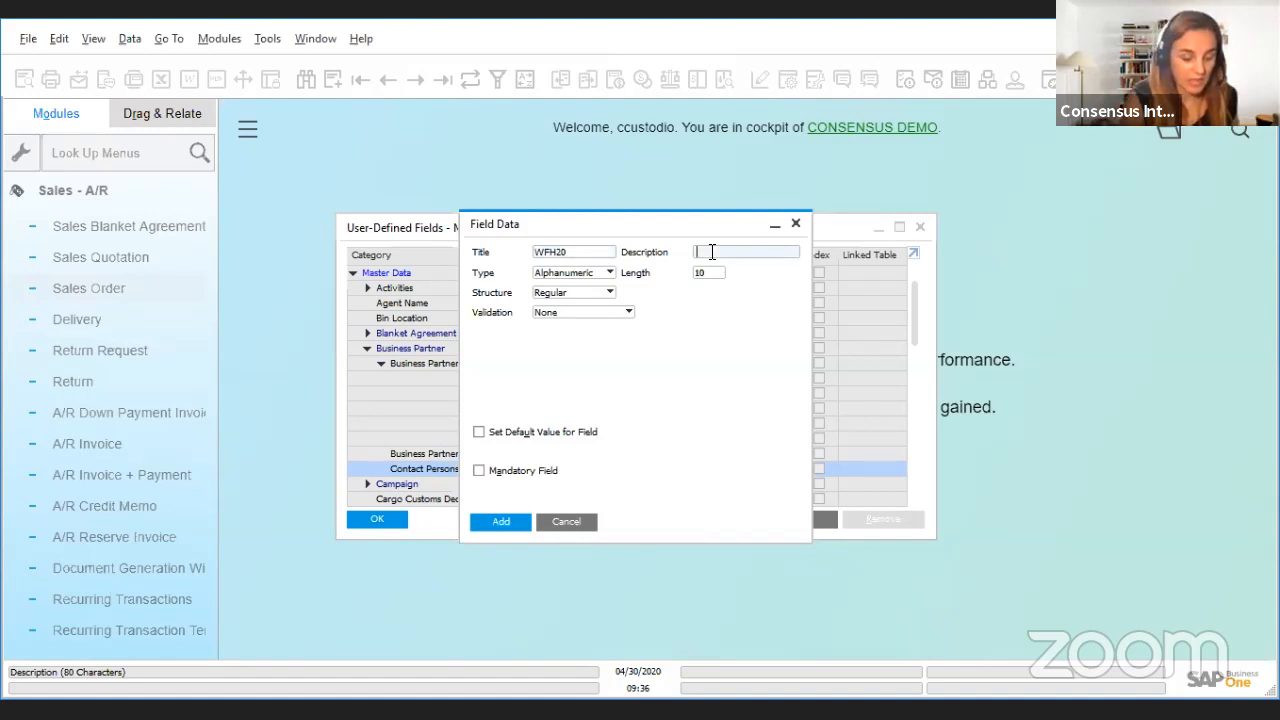
pyautogui.write('Wo')
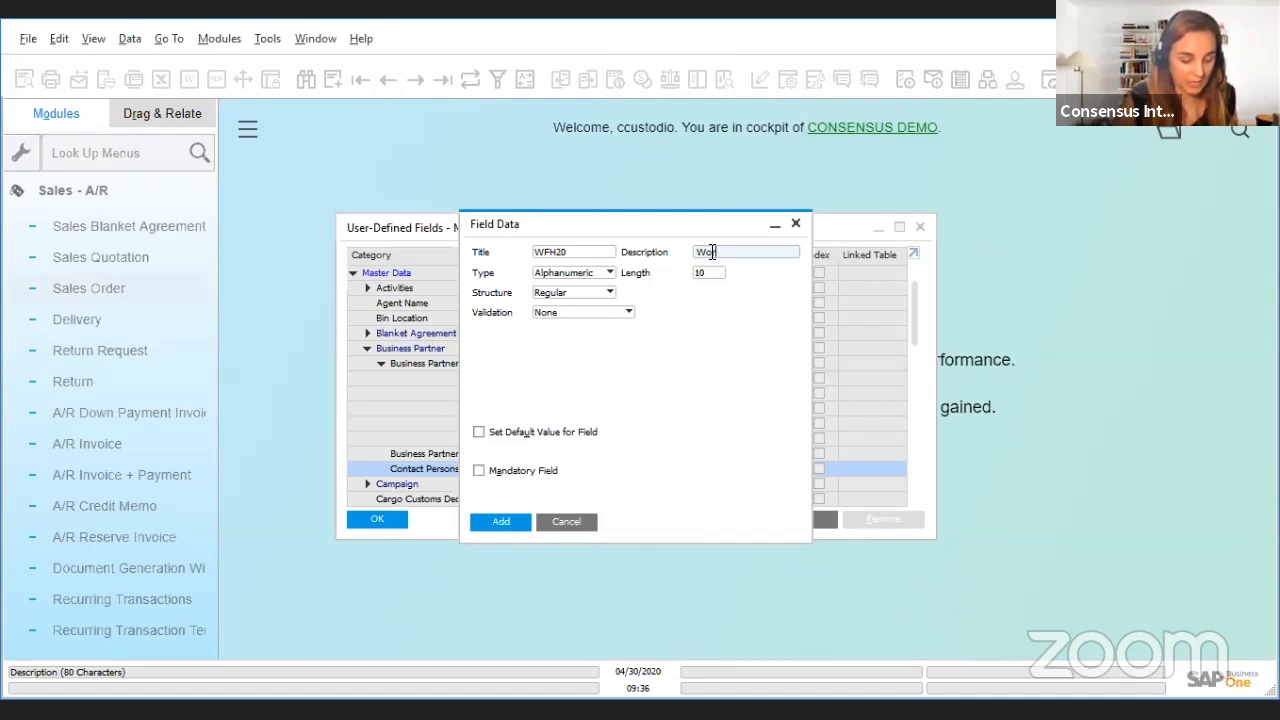
pyautogui.write('rking F')
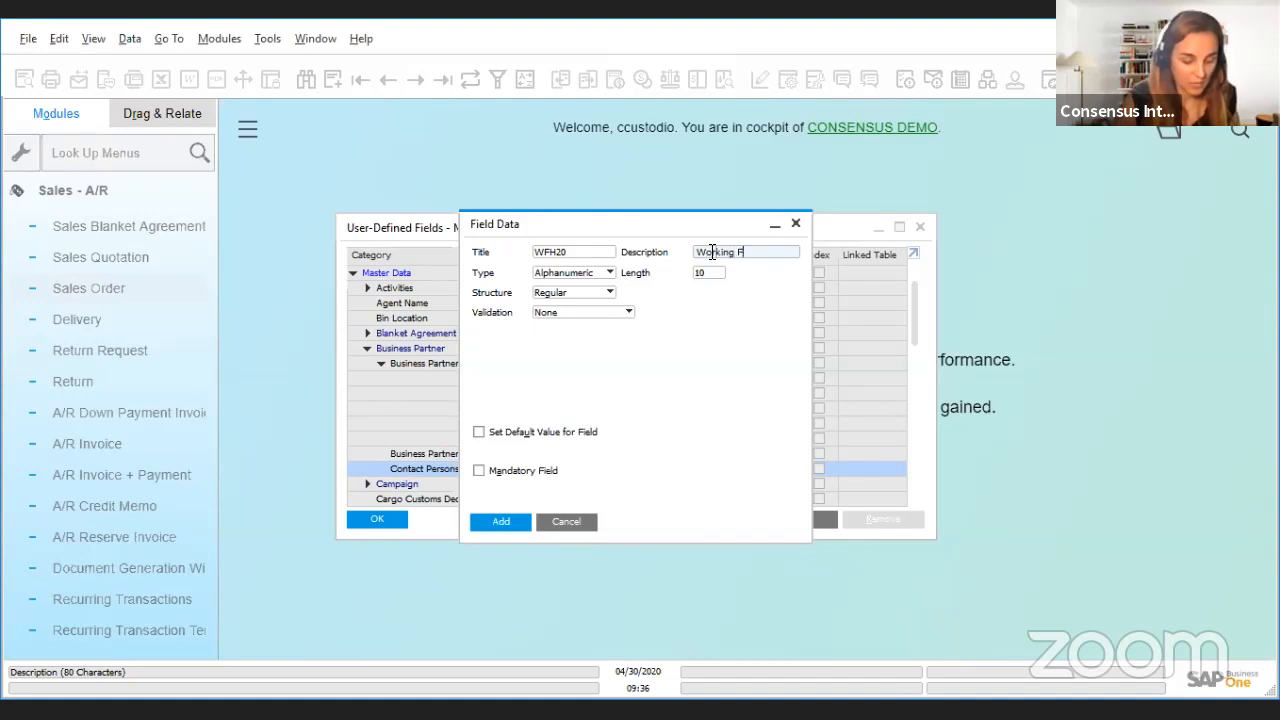
pyautogui.write('rom Home')
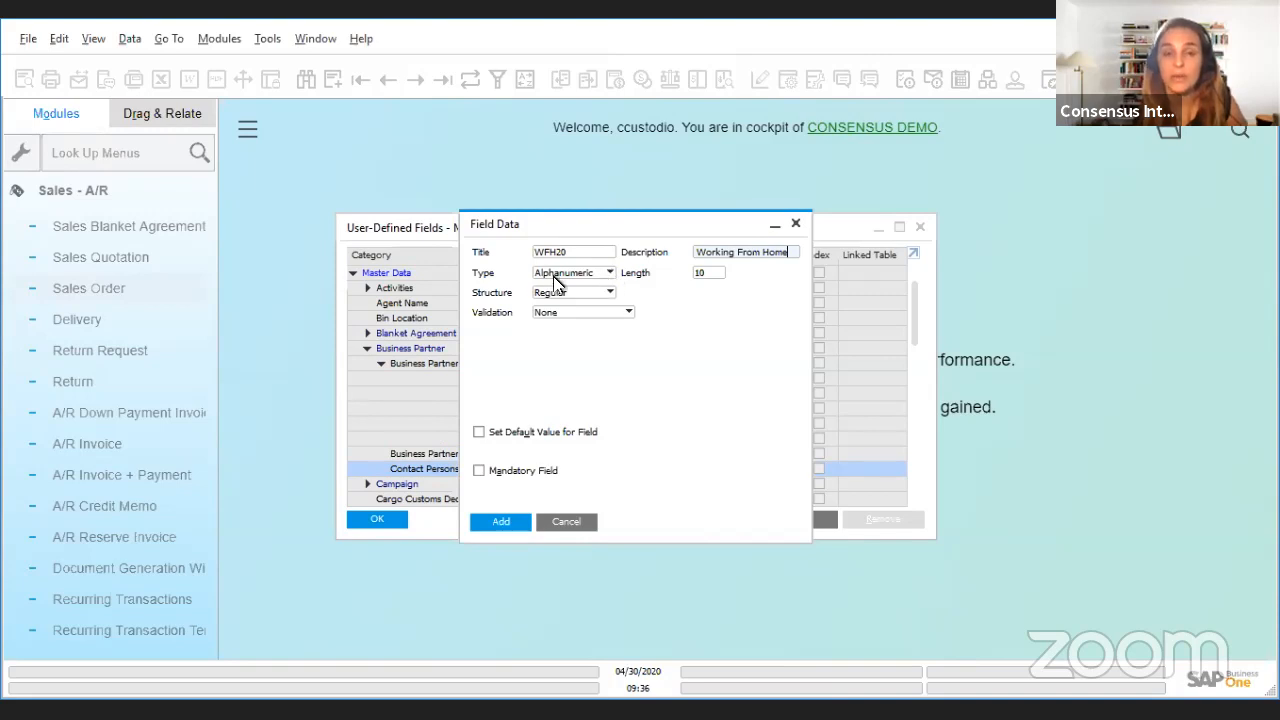
# - Keep the WFH20 field's type as Alphanumeric, set its length to 3, and leave the structure at Regular
pyautogui.click(610, 275)
pyautogui.click(612, 276)
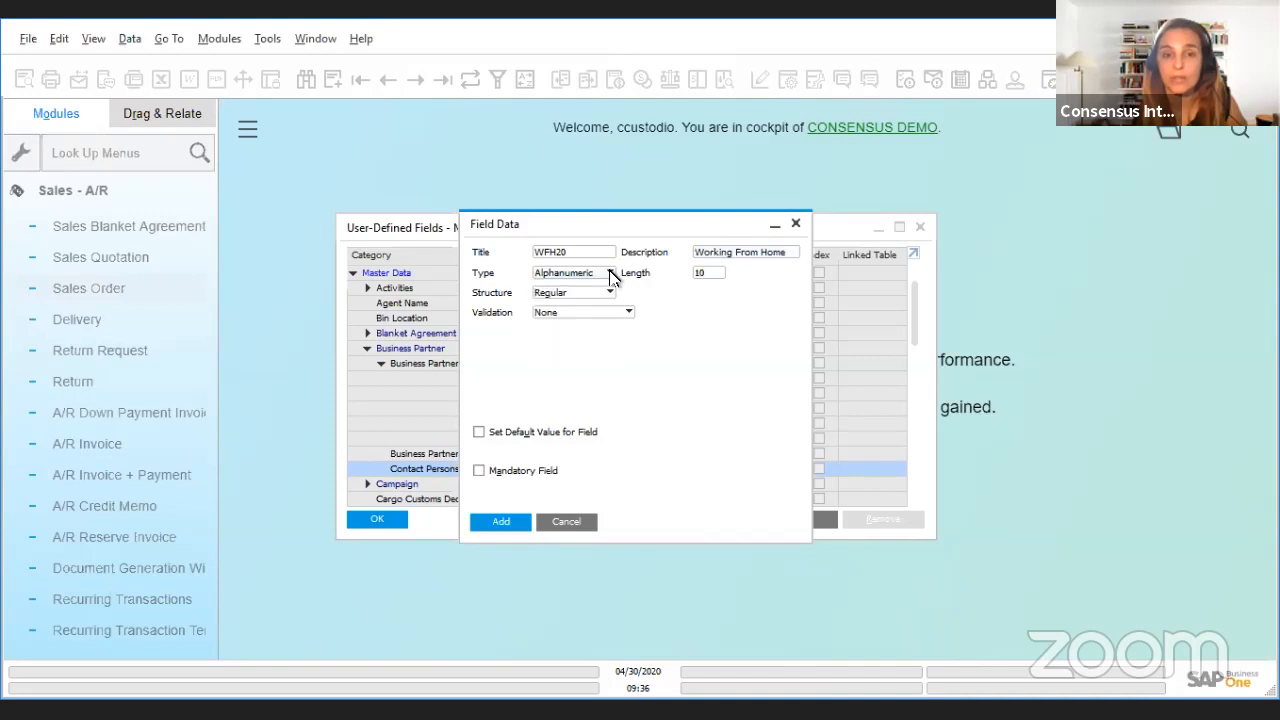
pyautogui.doubleClick(704, 272)
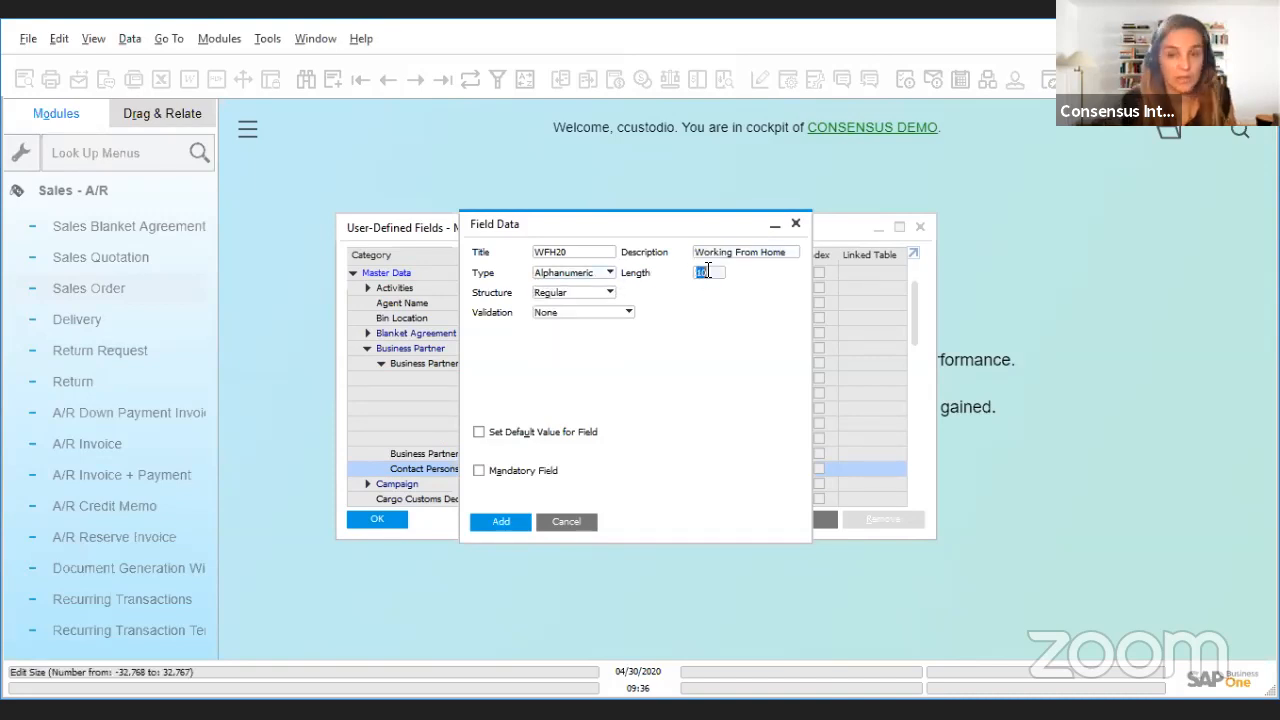
pyautogui.write('3')
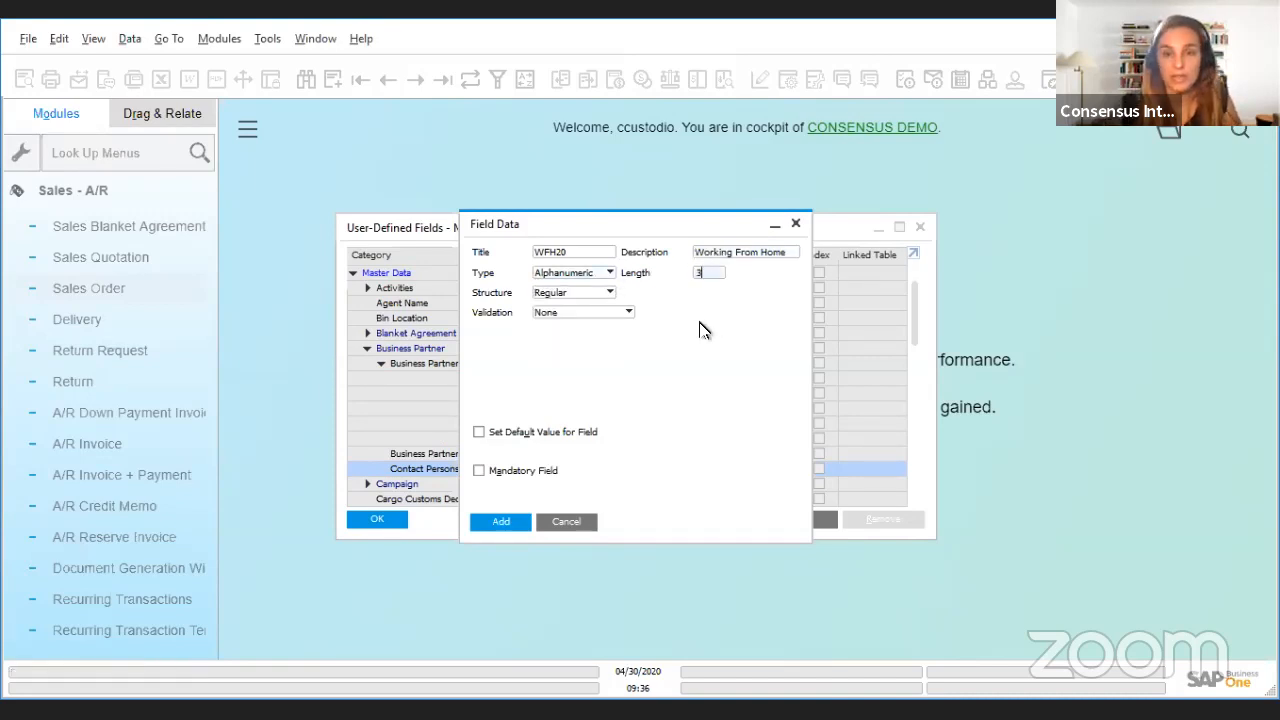
pyautogui.click(608, 294)
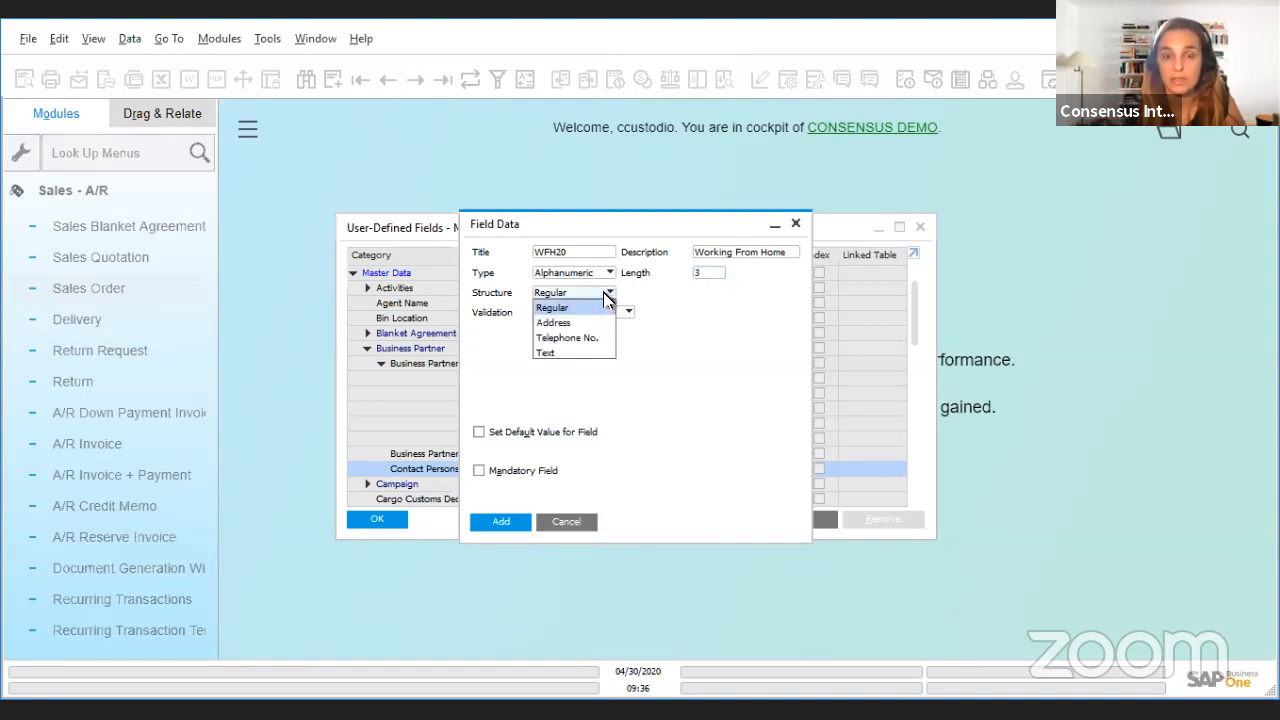
pyautogui.click(608, 294)
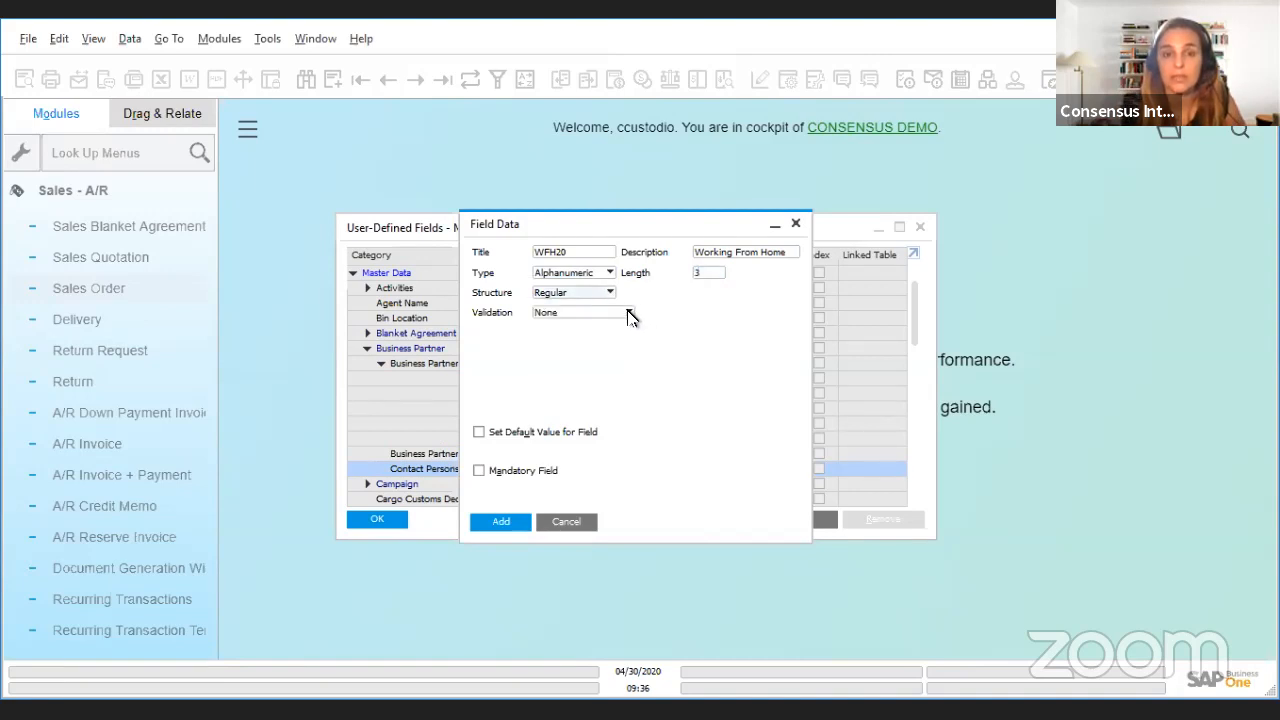
# - Set the WFH20 field's validation to Valid Values and add the value Y with the description YES
pyautogui.click(629, 314)
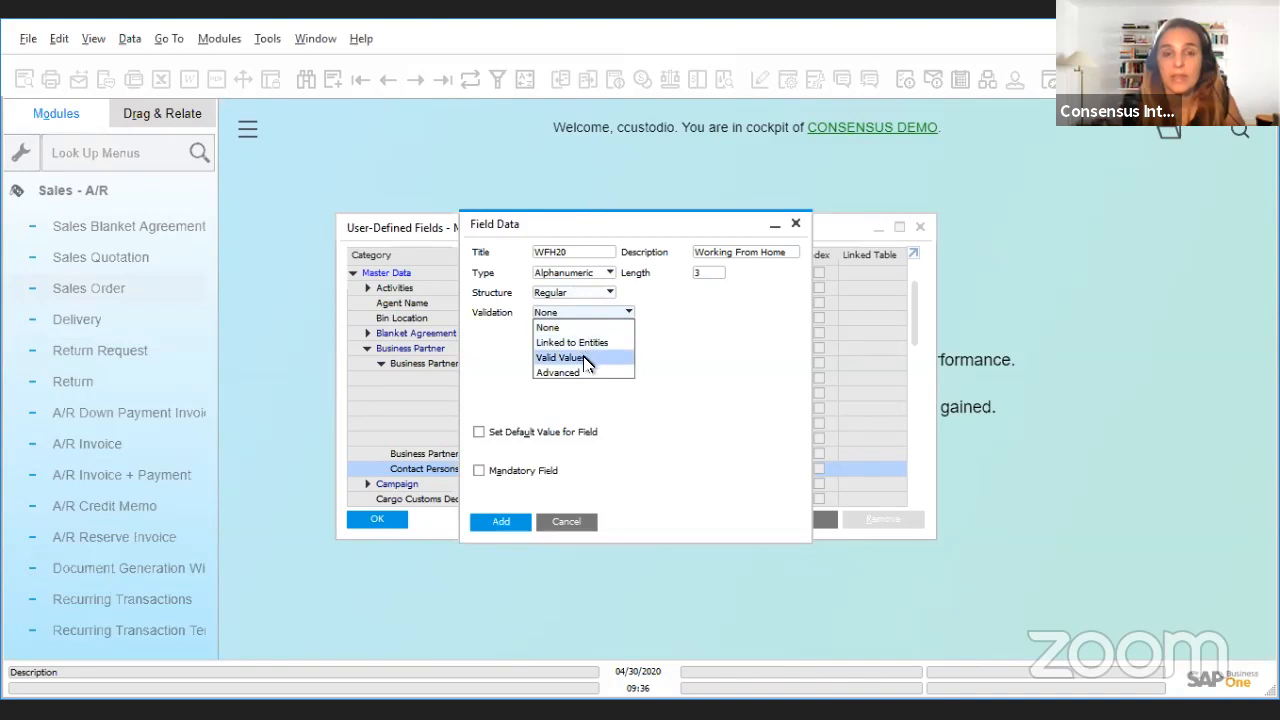
pyautogui.click(587, 358)
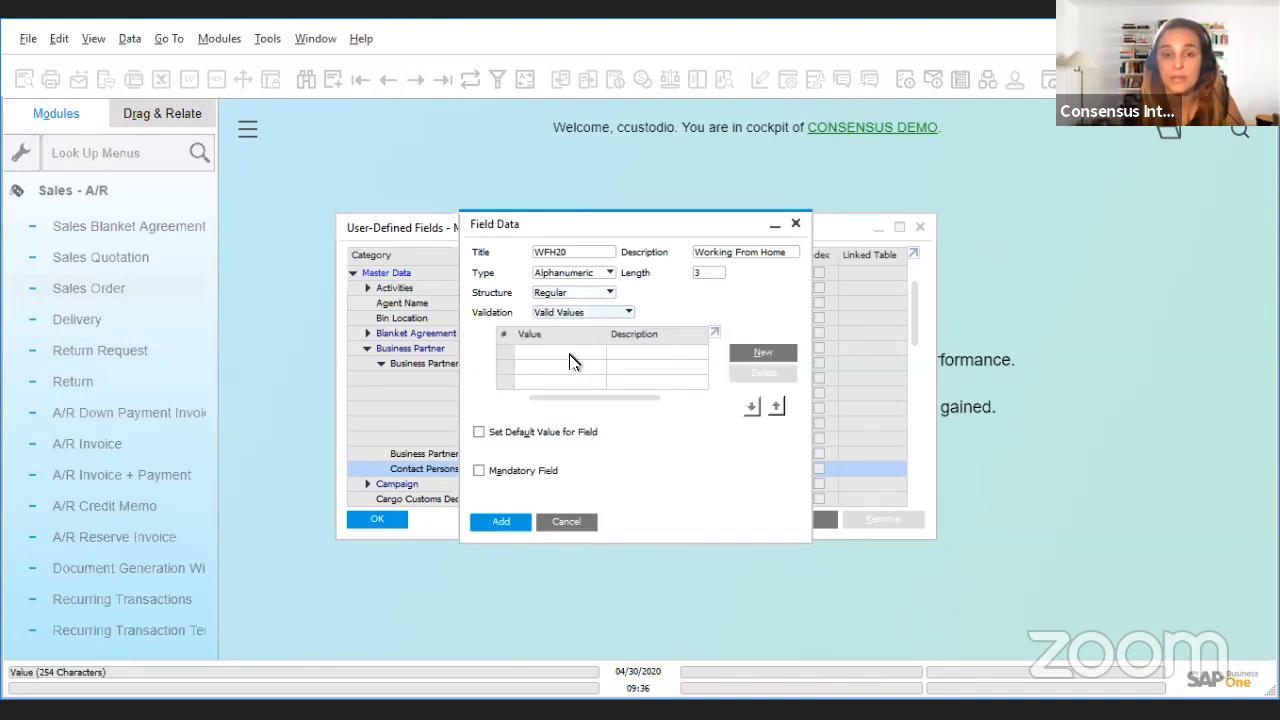
pyautogui.click(755, 355)
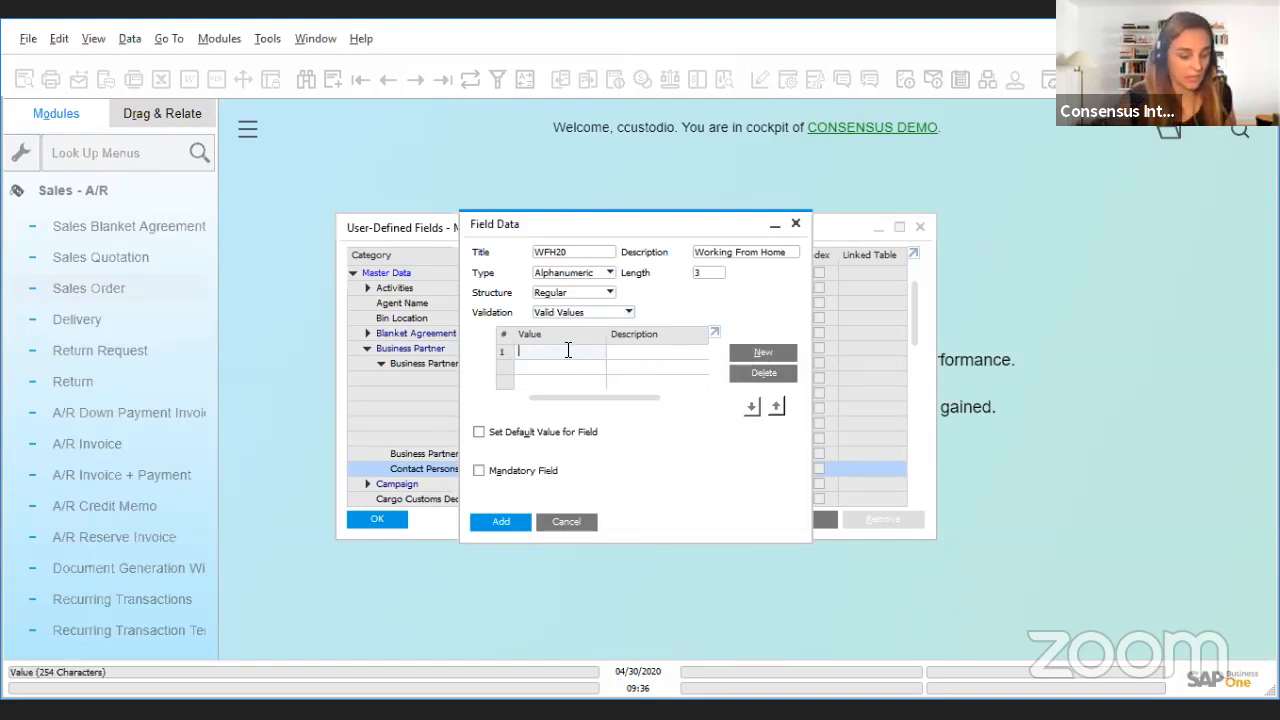
pyautogui.write('Y')
pyautogui.click(640, 350)
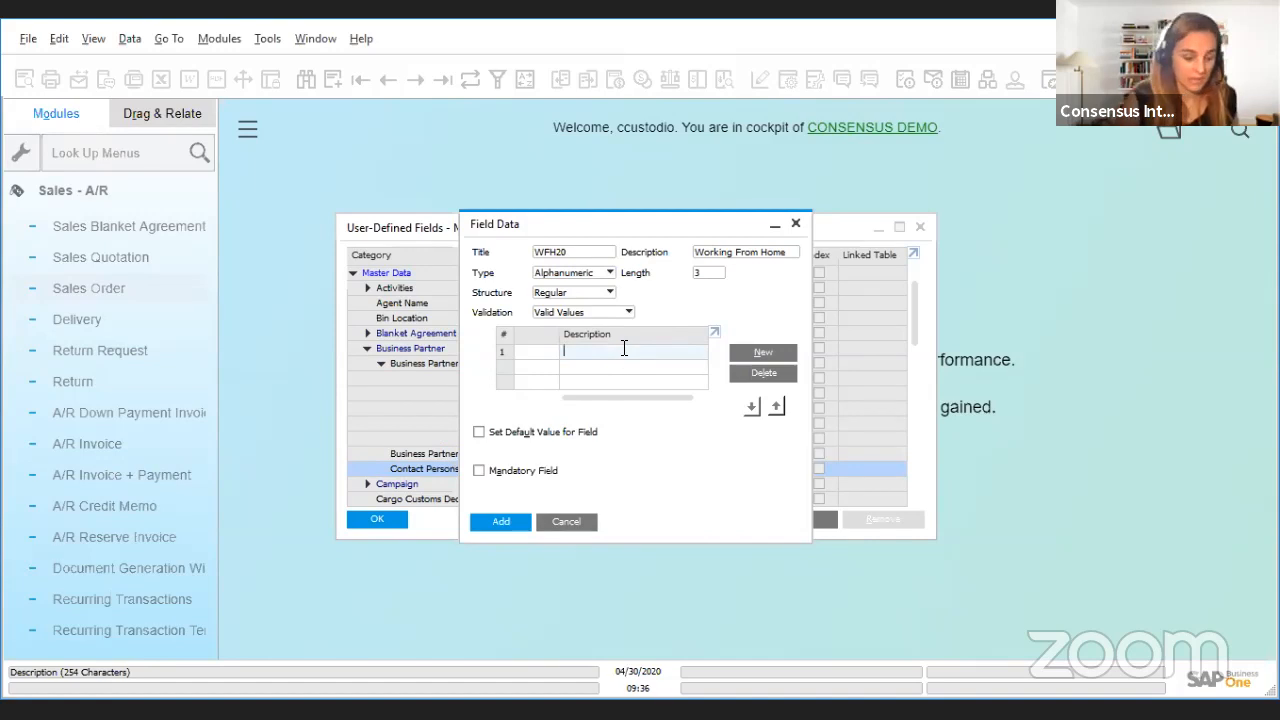
pyautogui.write('YES')
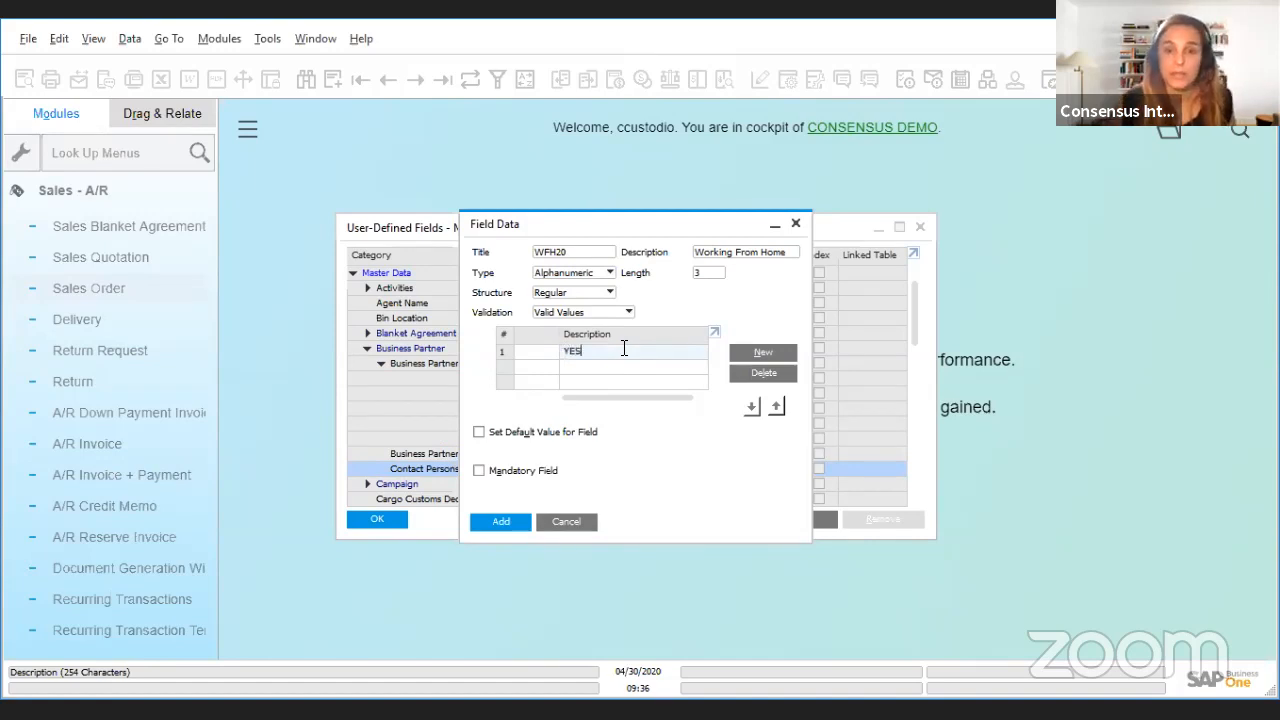
# - Add a second valid value N with the description NO to the WFH20 field
pyautogui.click(765, 353)
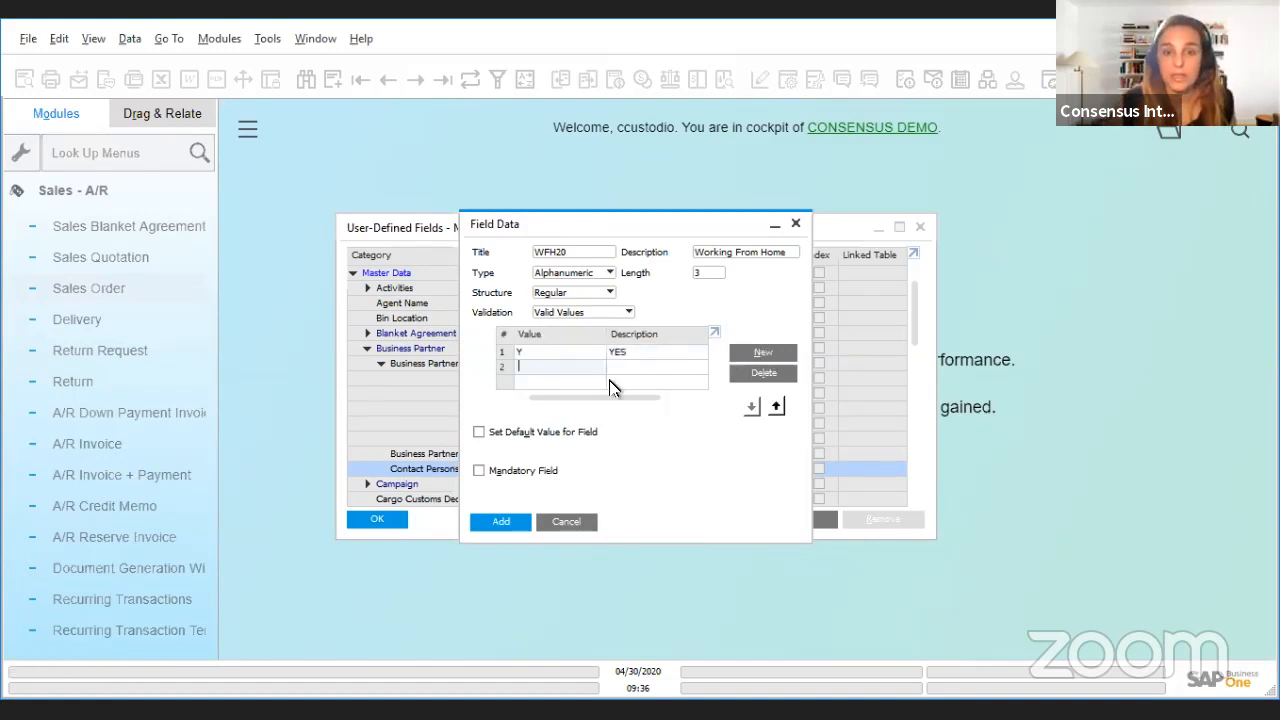
pyautogui.write('N')
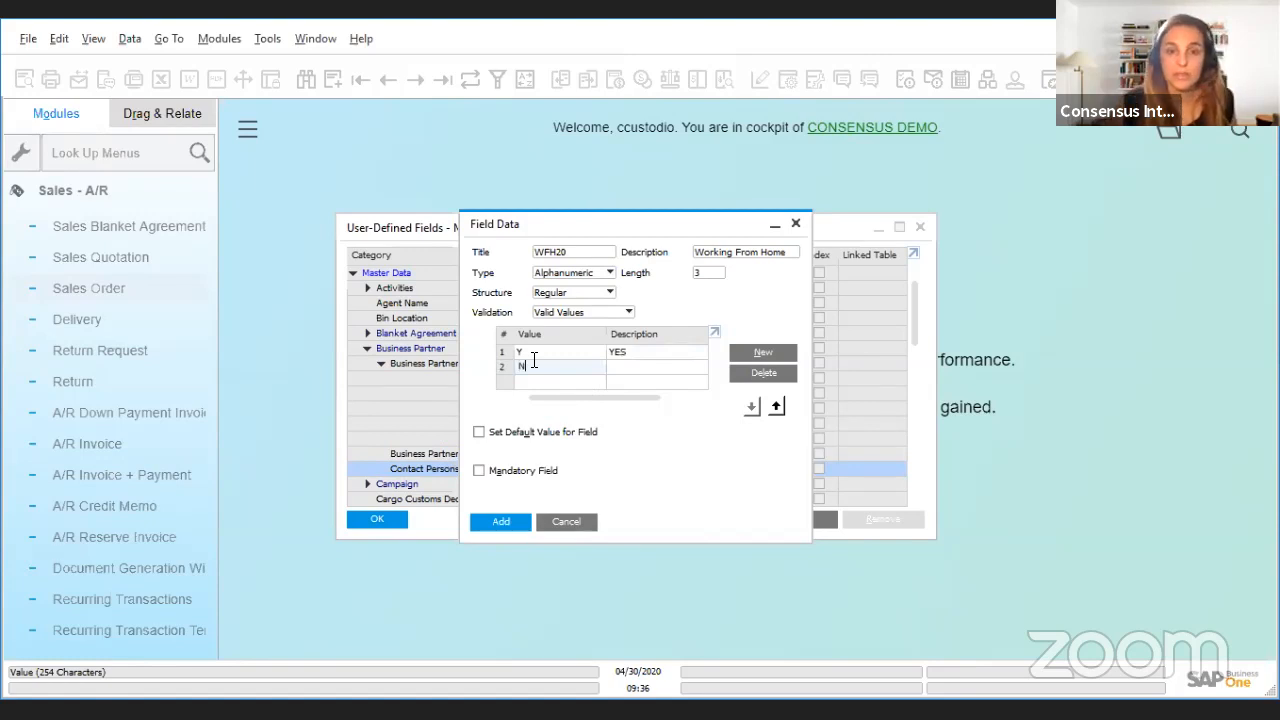
pyautogui.click(660, 367)
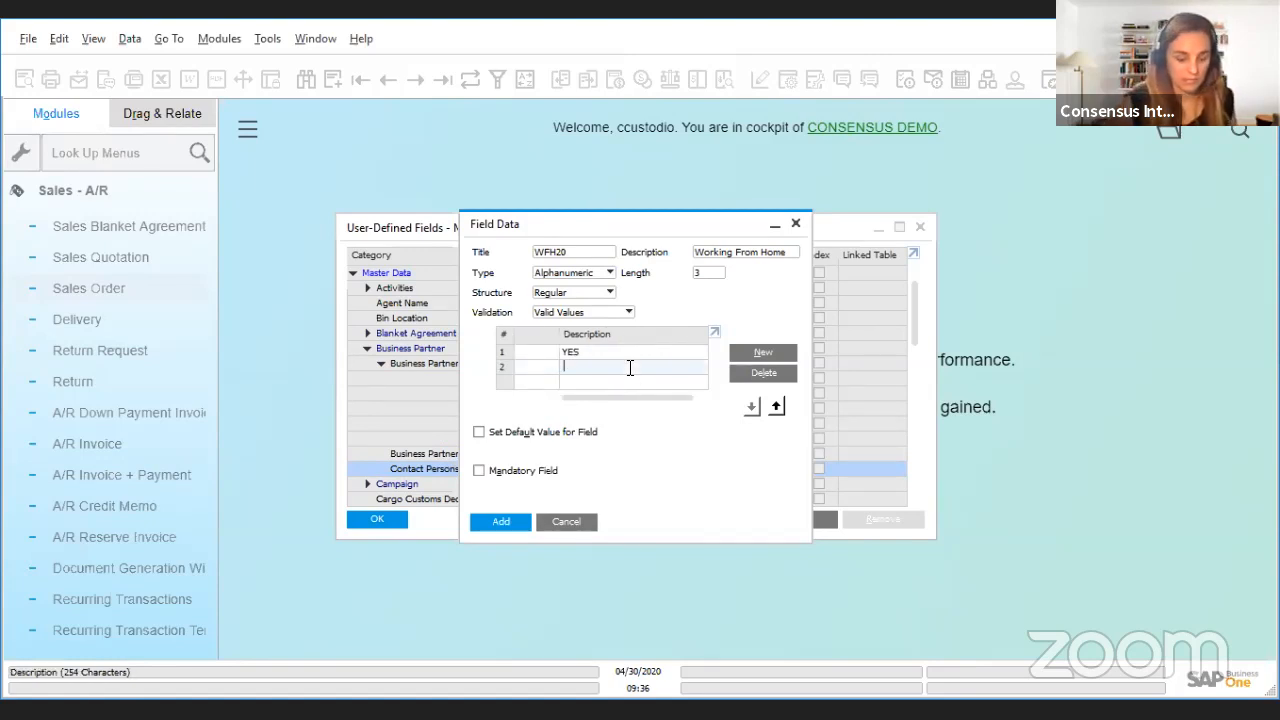
pyautogui.write('NO')
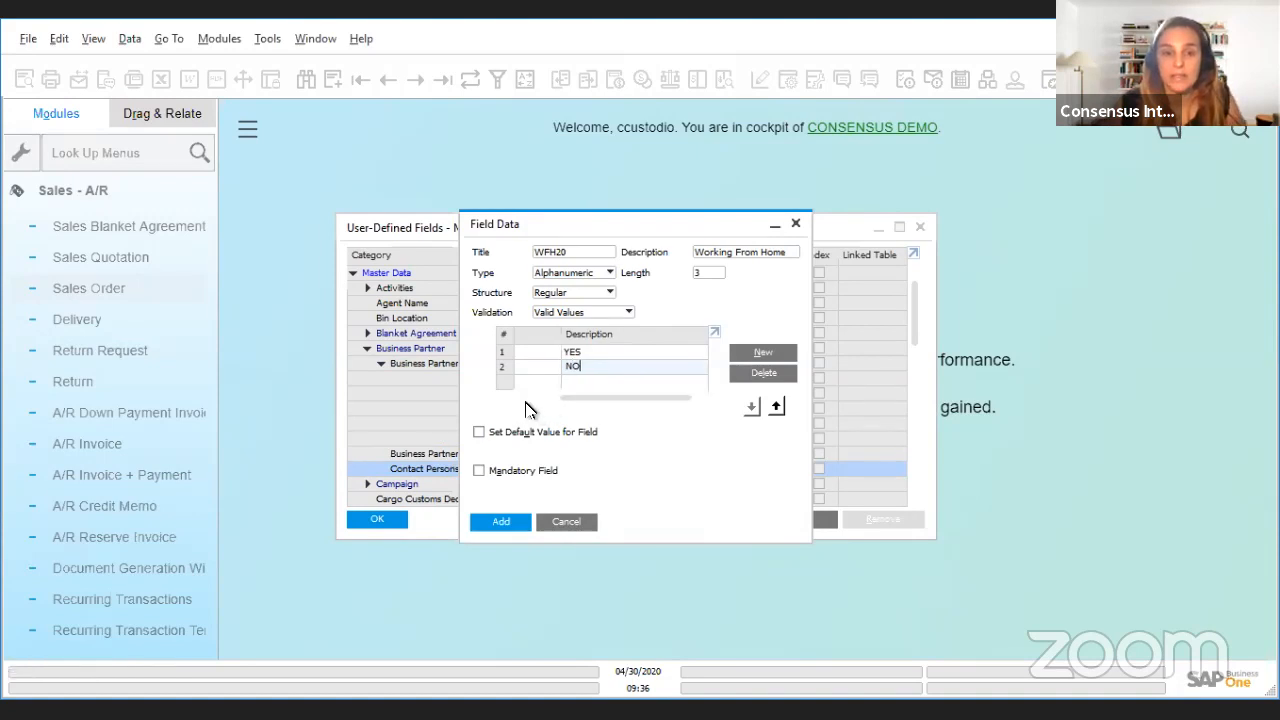
pyautogui.moveTo(622, 398); pyautogui.dragTo(591, 399)
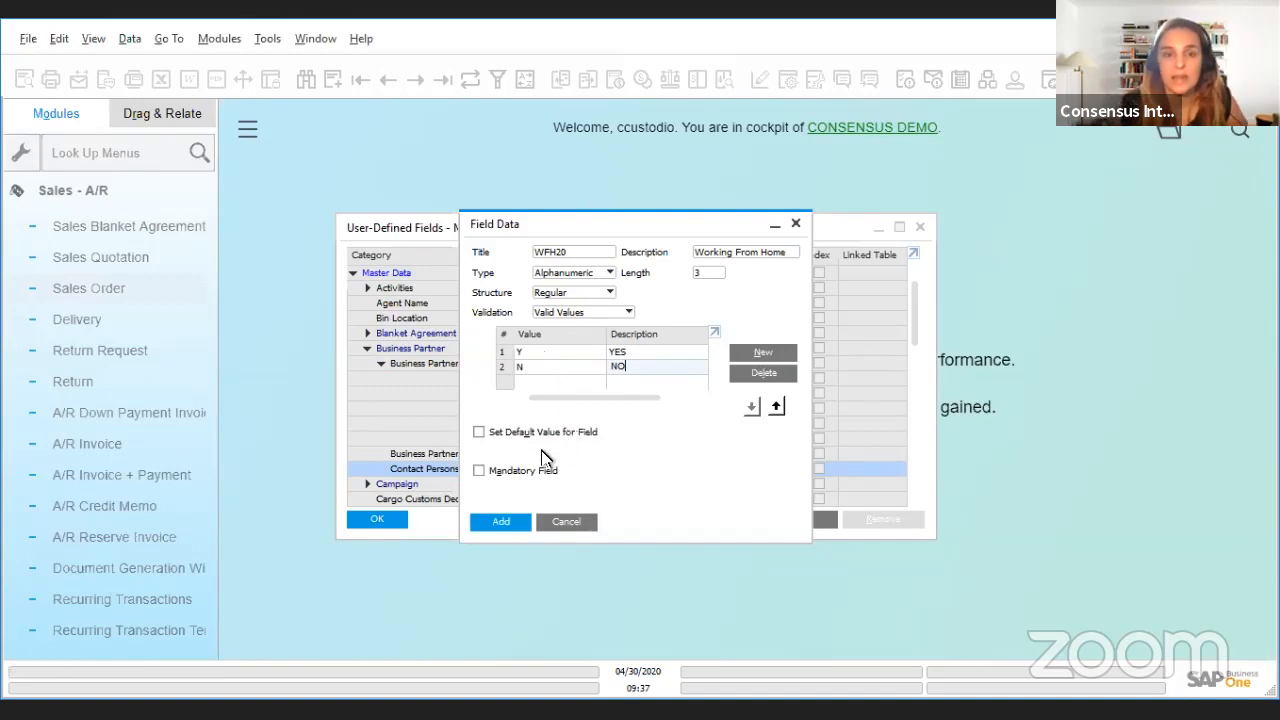
# - Enable the default value Y and add the WFH20 field, ignoring the connected workstations, and close the user-defined fields management
pyautogui.click(479, 433)
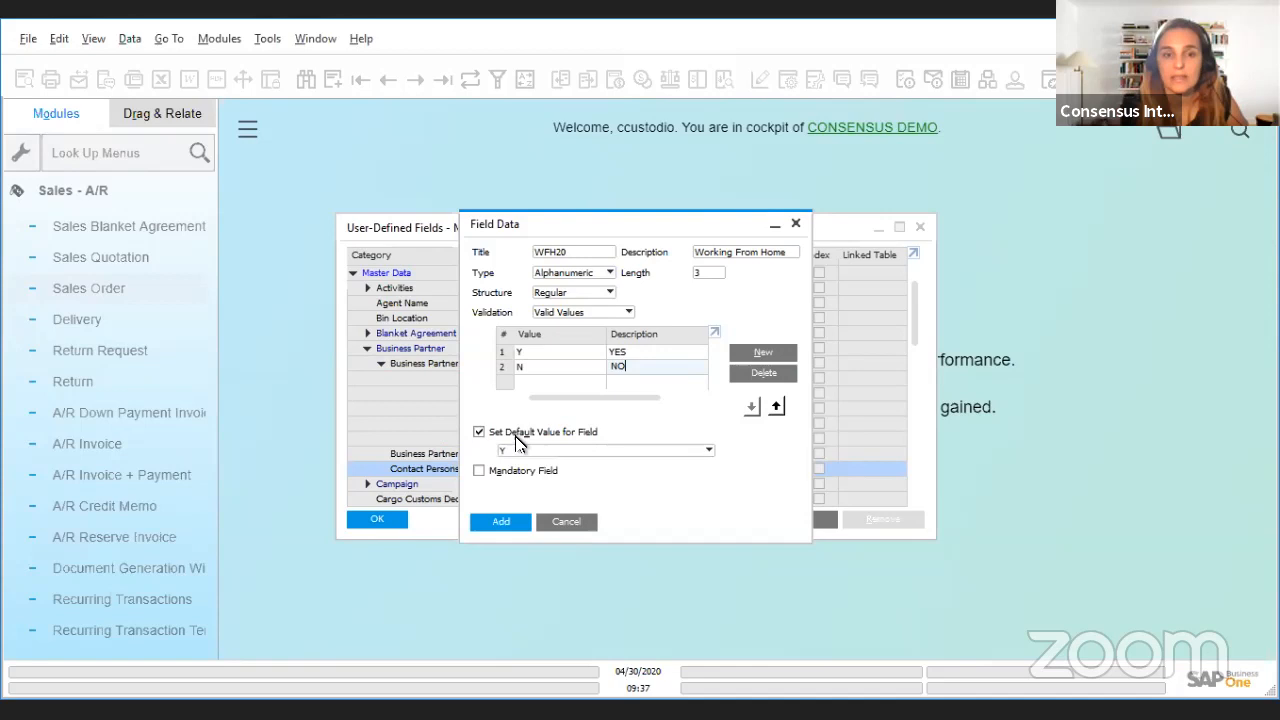
pyautogui.click(501, 522)
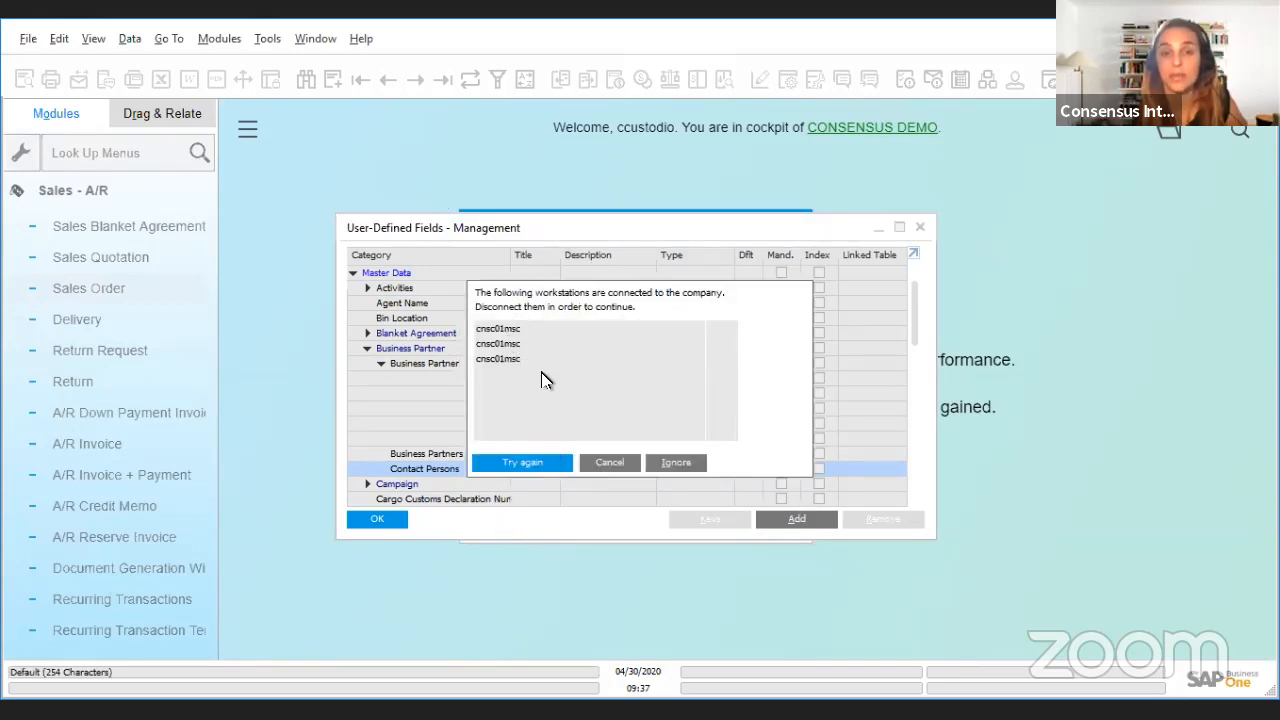
pyautogui.click(675, 461)
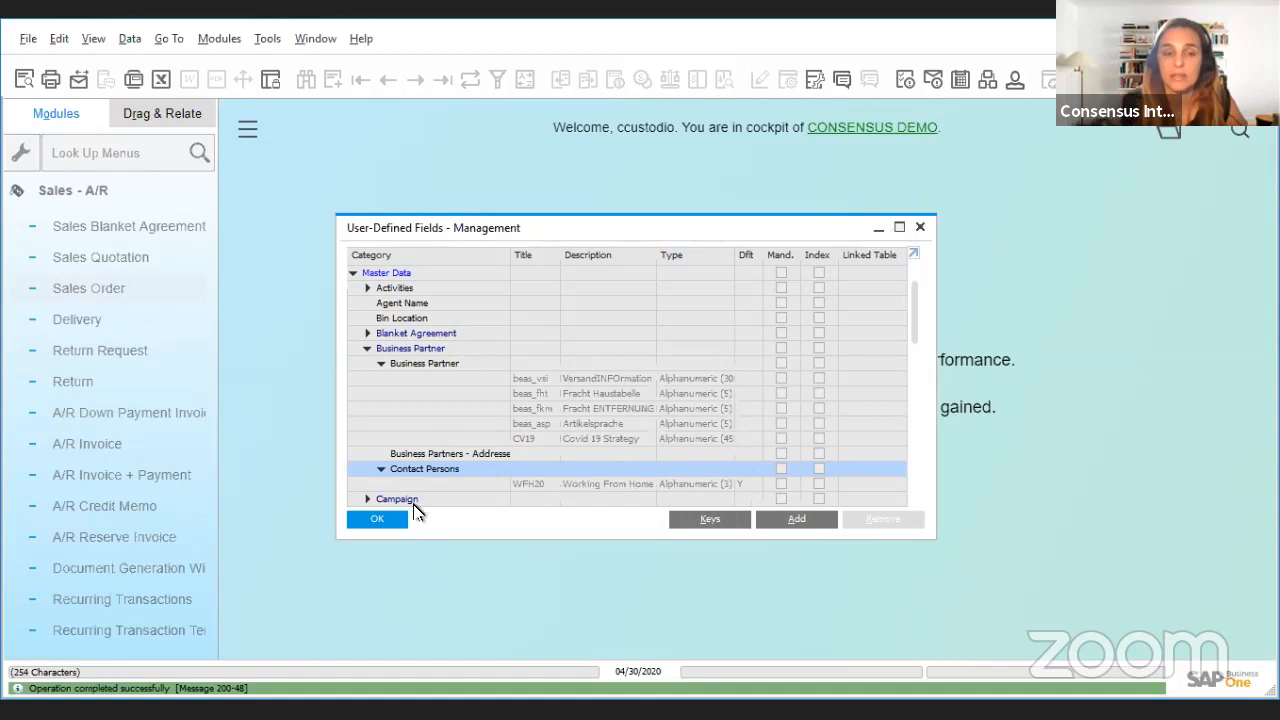
pyautogui.click(389, 523)
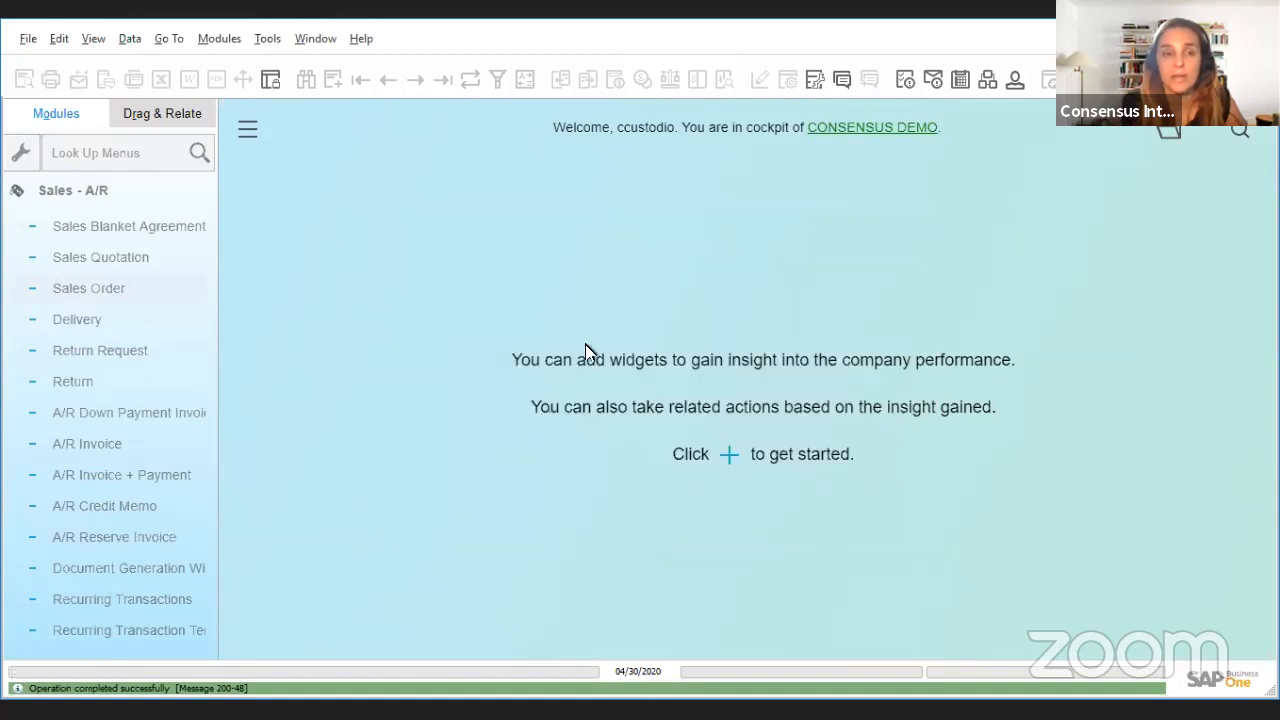
# - Open Business Partner Master Data from the Business Partners module and go to the previous business partner record
pyautogui.click(170, 200)
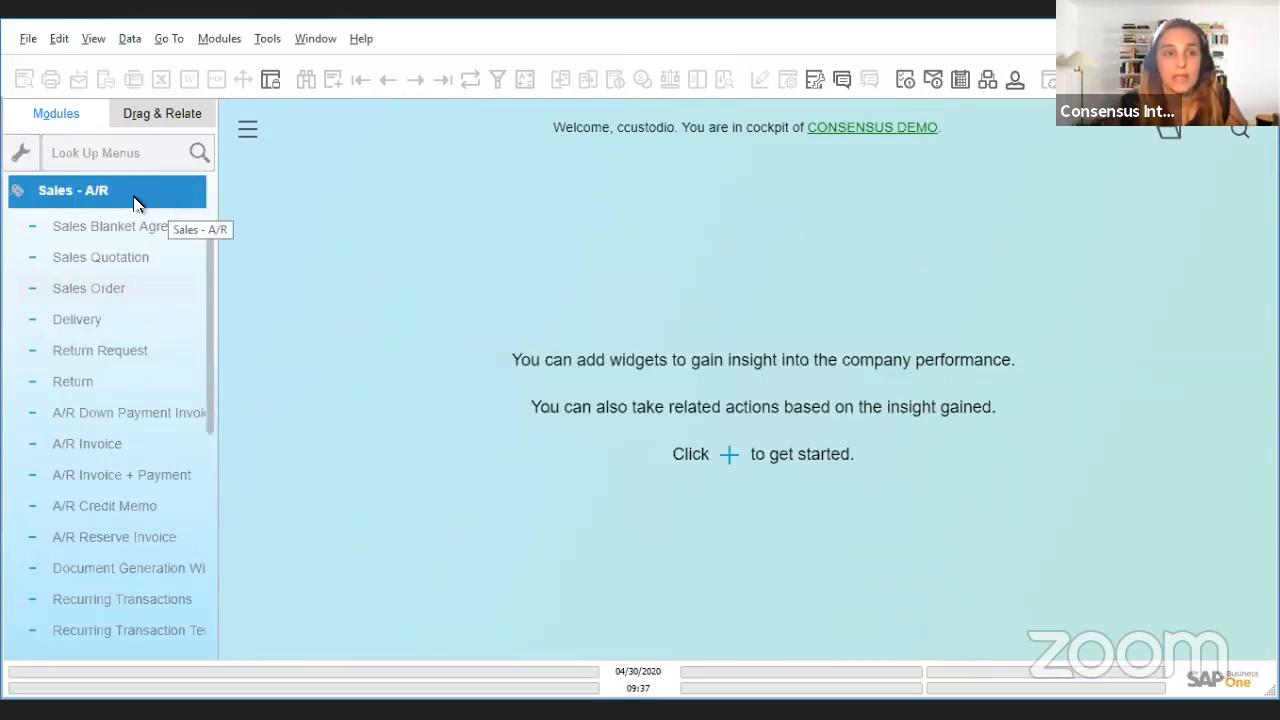
pyautogui.click(137, 196)
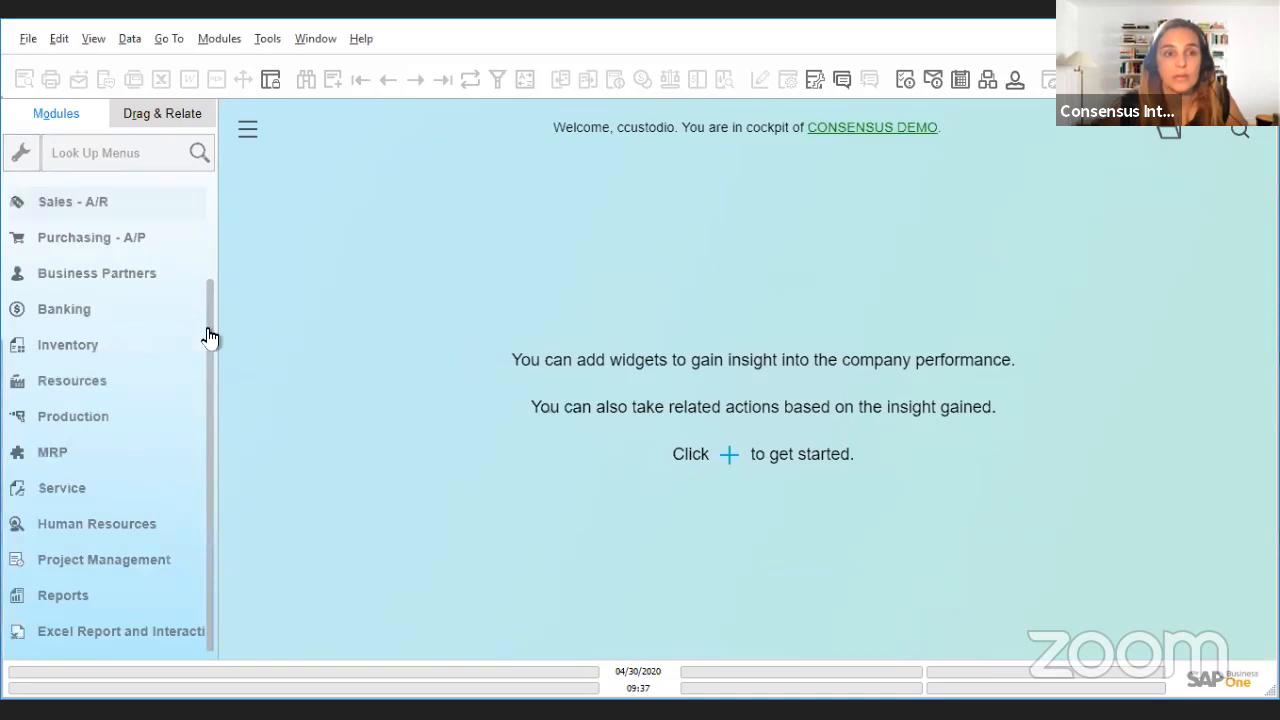
pyautogui.click(152, 282)
pyautogui.click(137, 226)
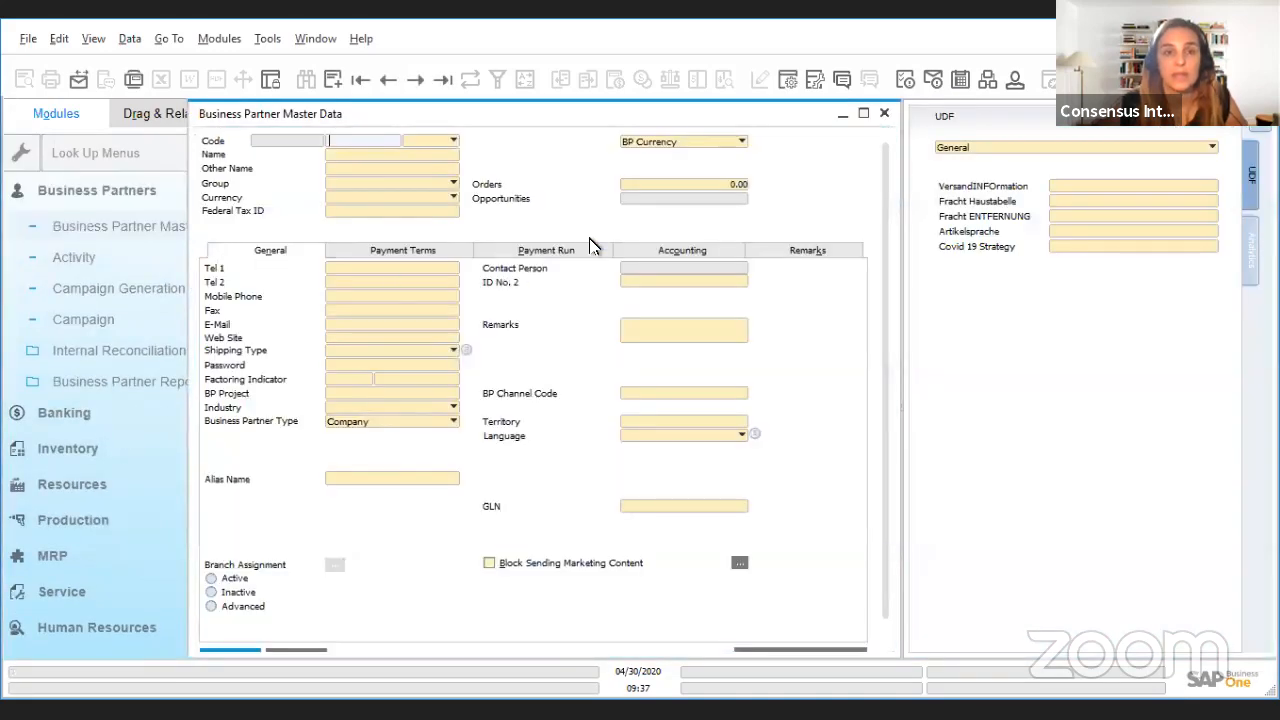
pyautogui.click(389, 80)
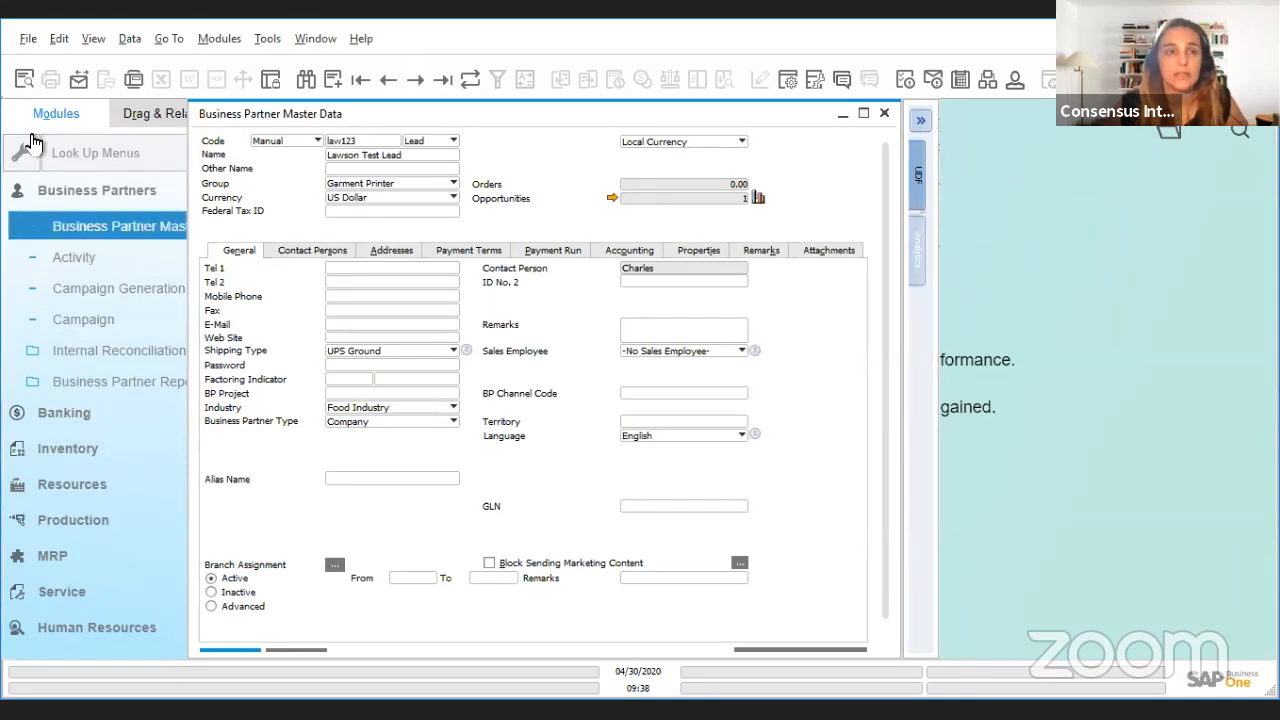
# - Turn the display of user-defined fields off and back on for the business partner record
pyautogui.click(93, 40)
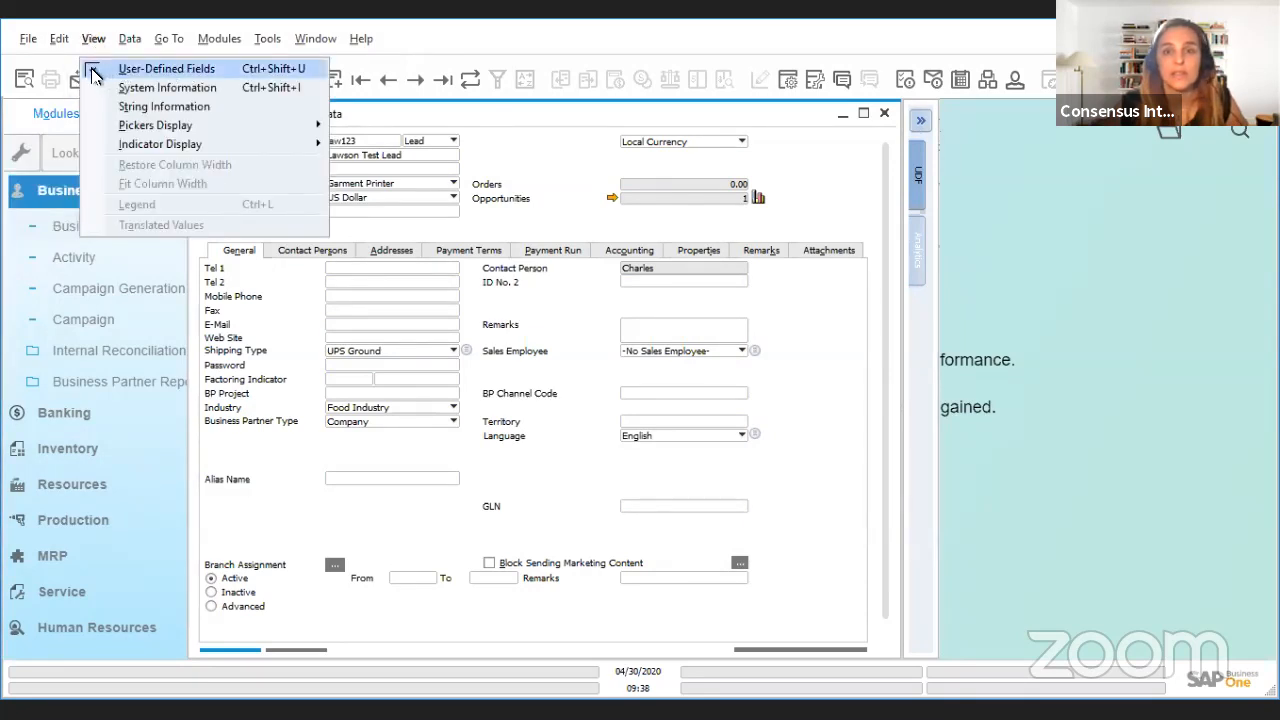
pyautogui.click(92, 69)
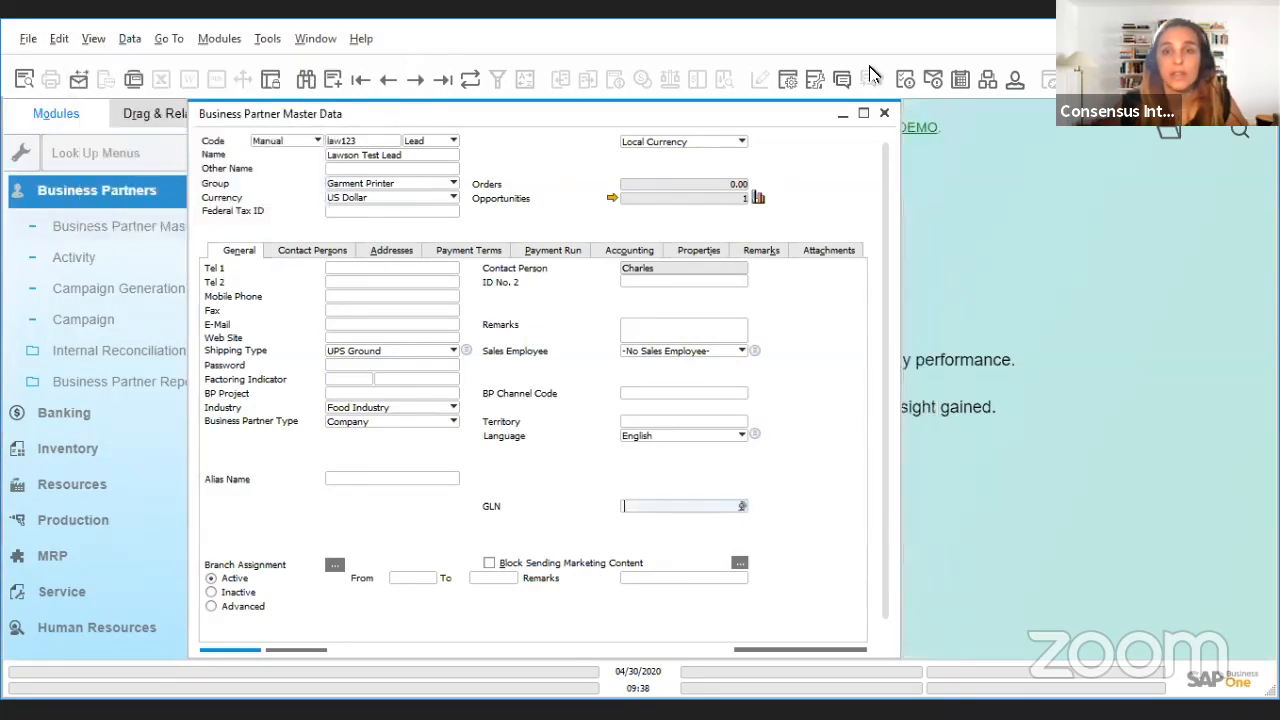
pyautogui.click(93, 39)
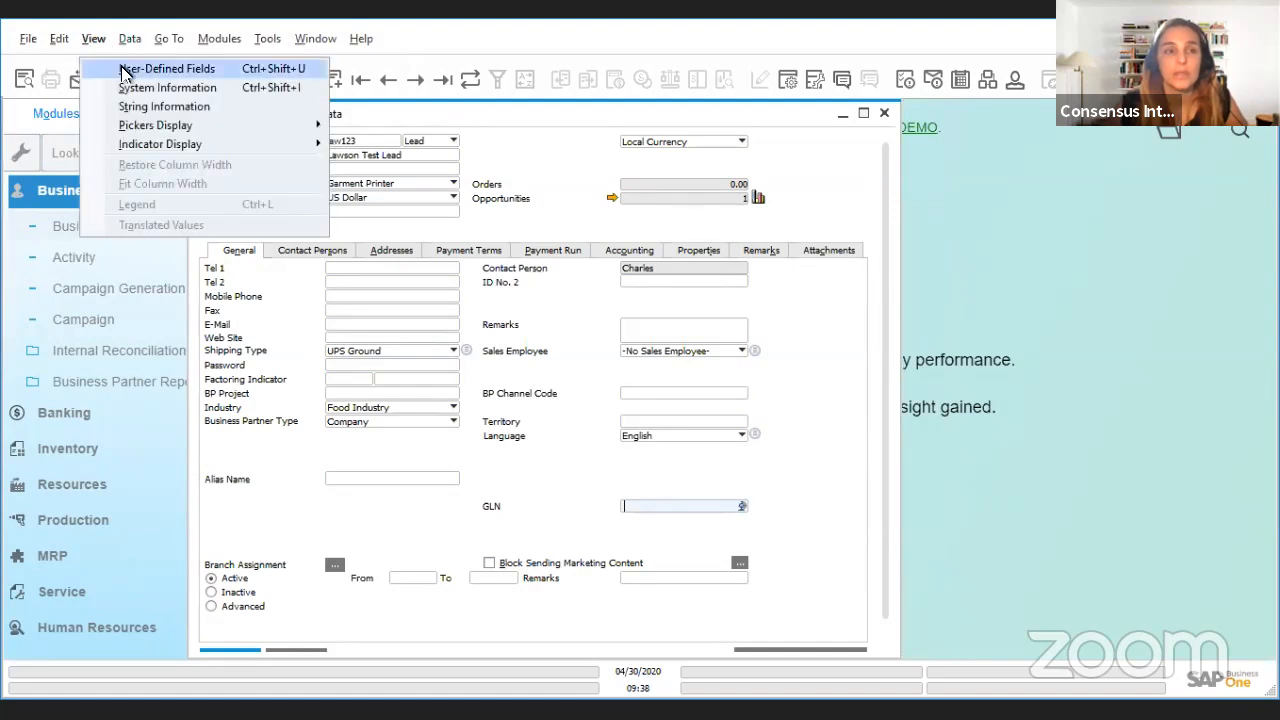
pyautogui.click(122, 69)
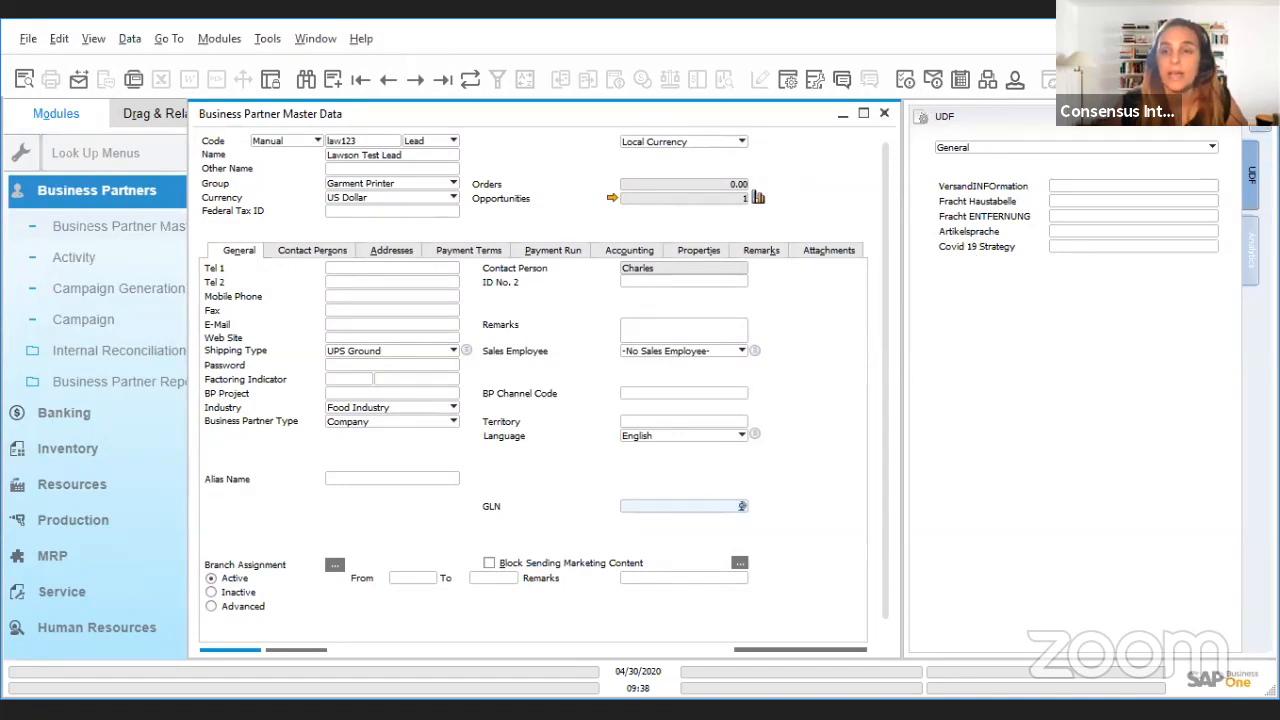
# - Collapse the user-defined fields pane and open the business partner's contact persons
pyautogui.click(1260, 121)
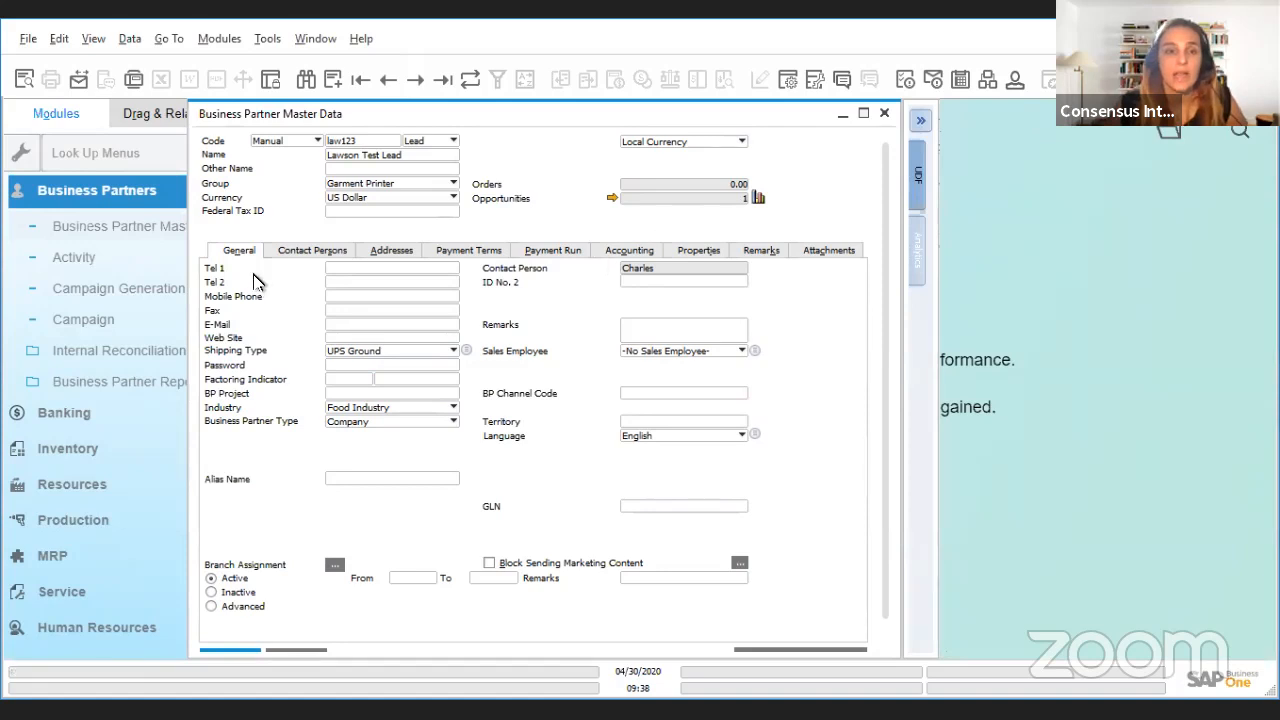
pyautogui.click(314, 251)
pyautogui.click(314, 251)
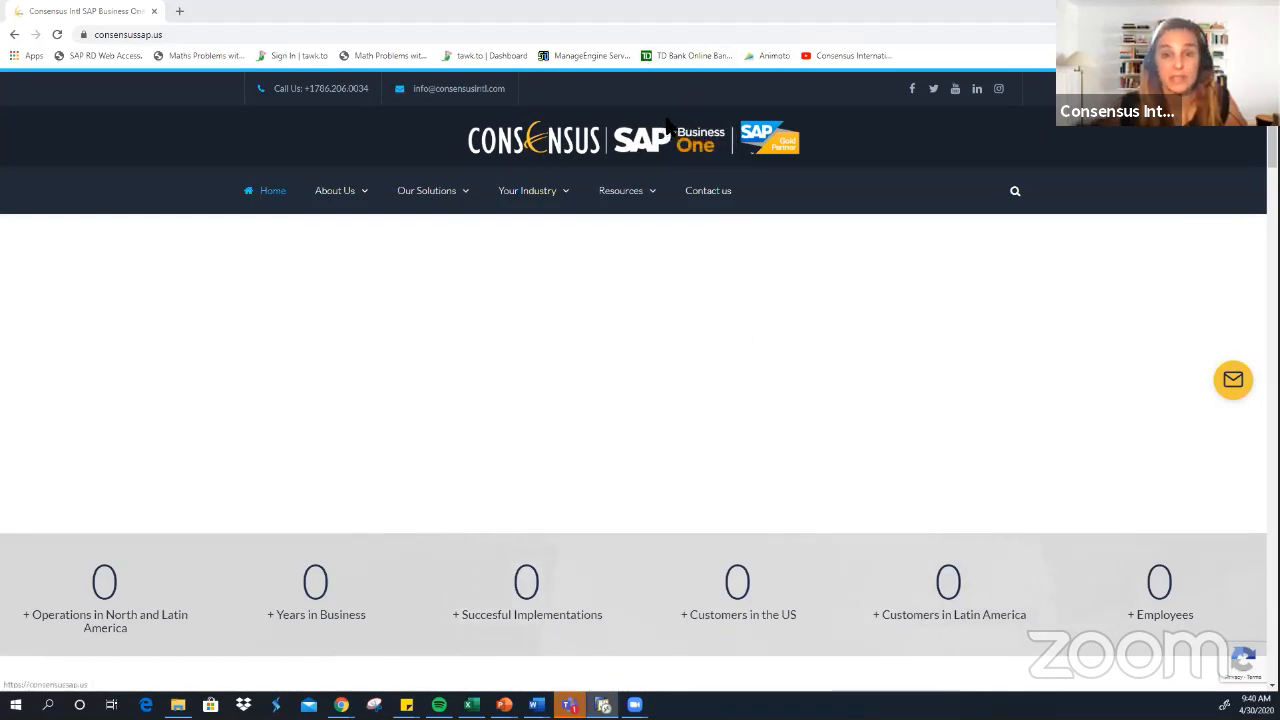
# - Open the Webinars & Workshops page on the Consensus website and look through the upcoming events
pyautogui.moveTo(603, 186)
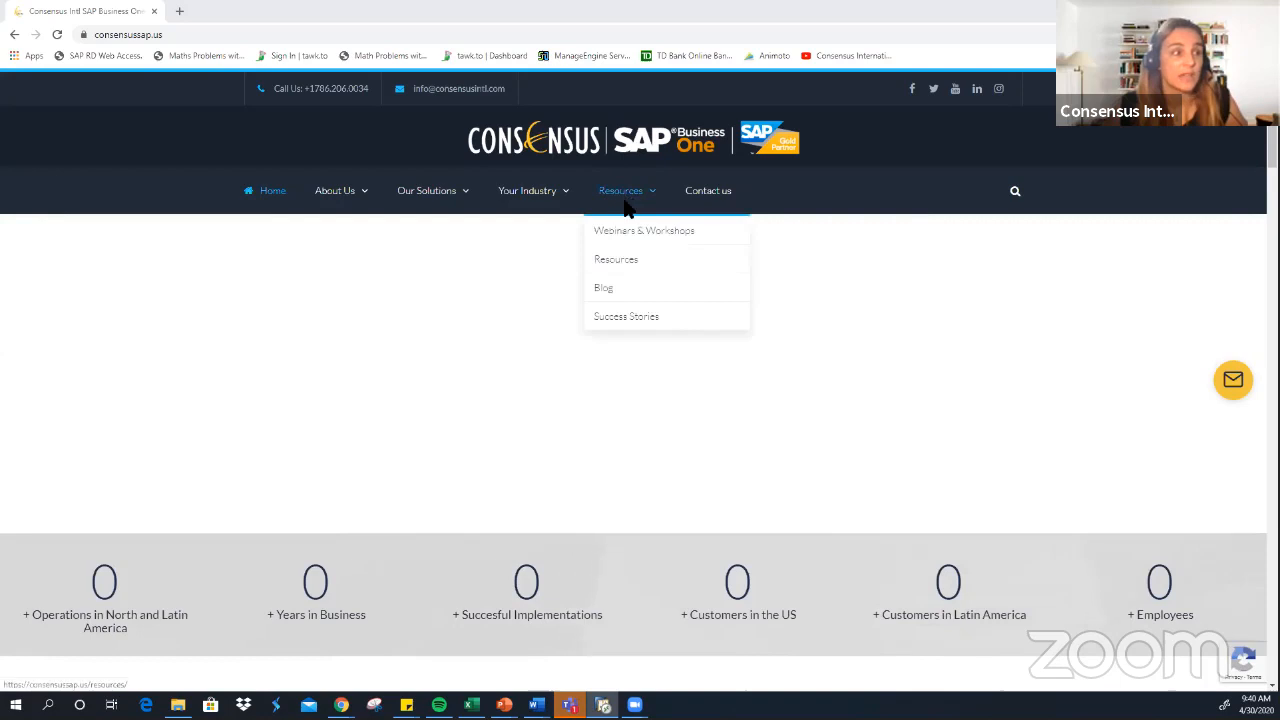
pyautogui.click(636, 236)
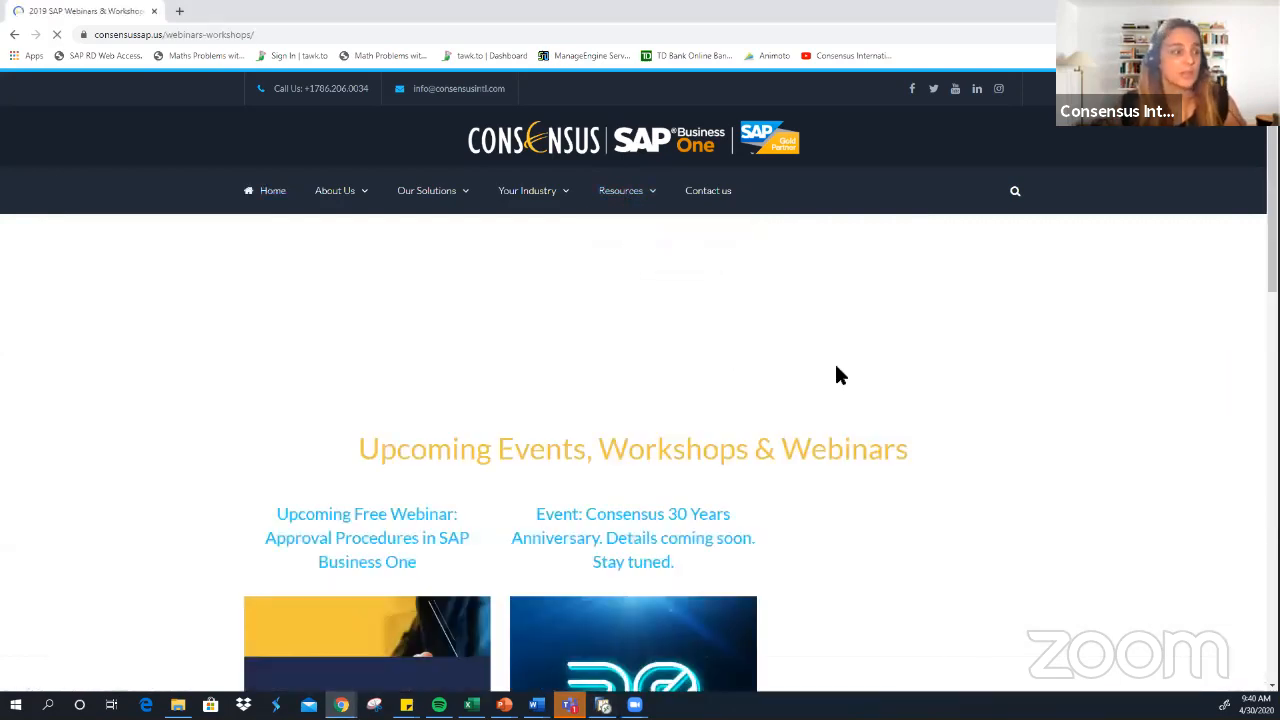
pyautogui.scroll(-3, 924, 411)
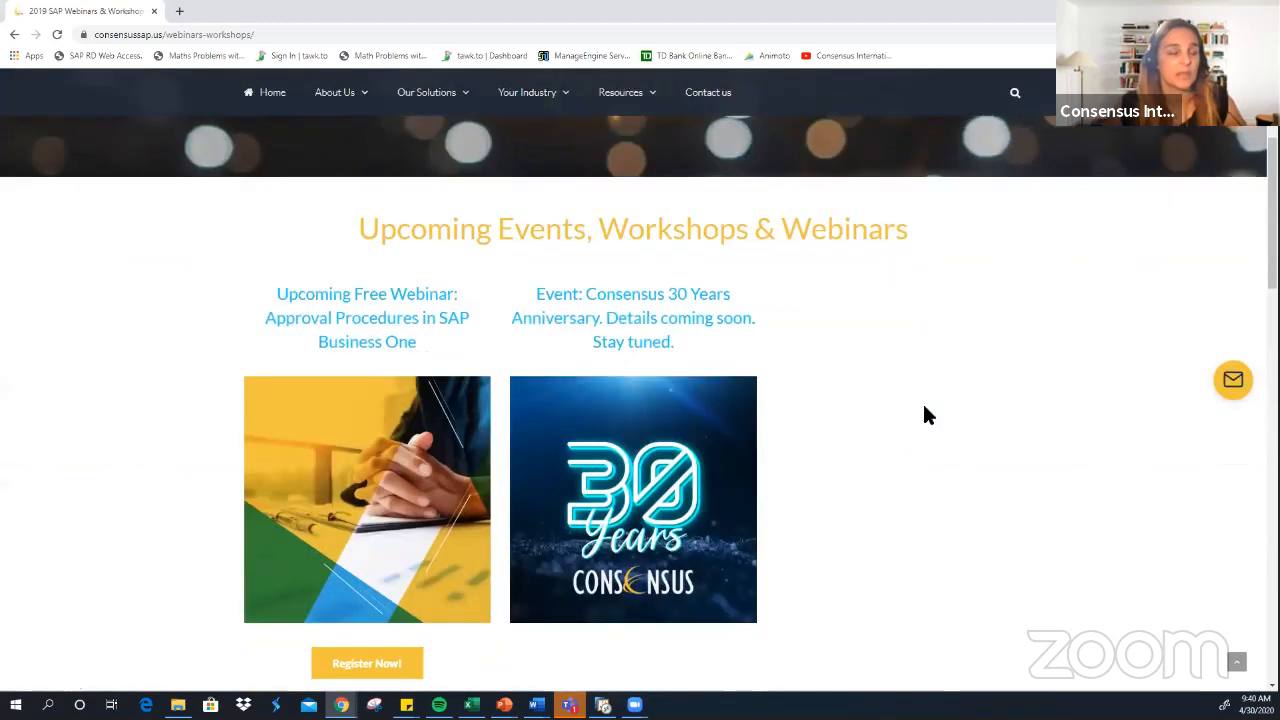